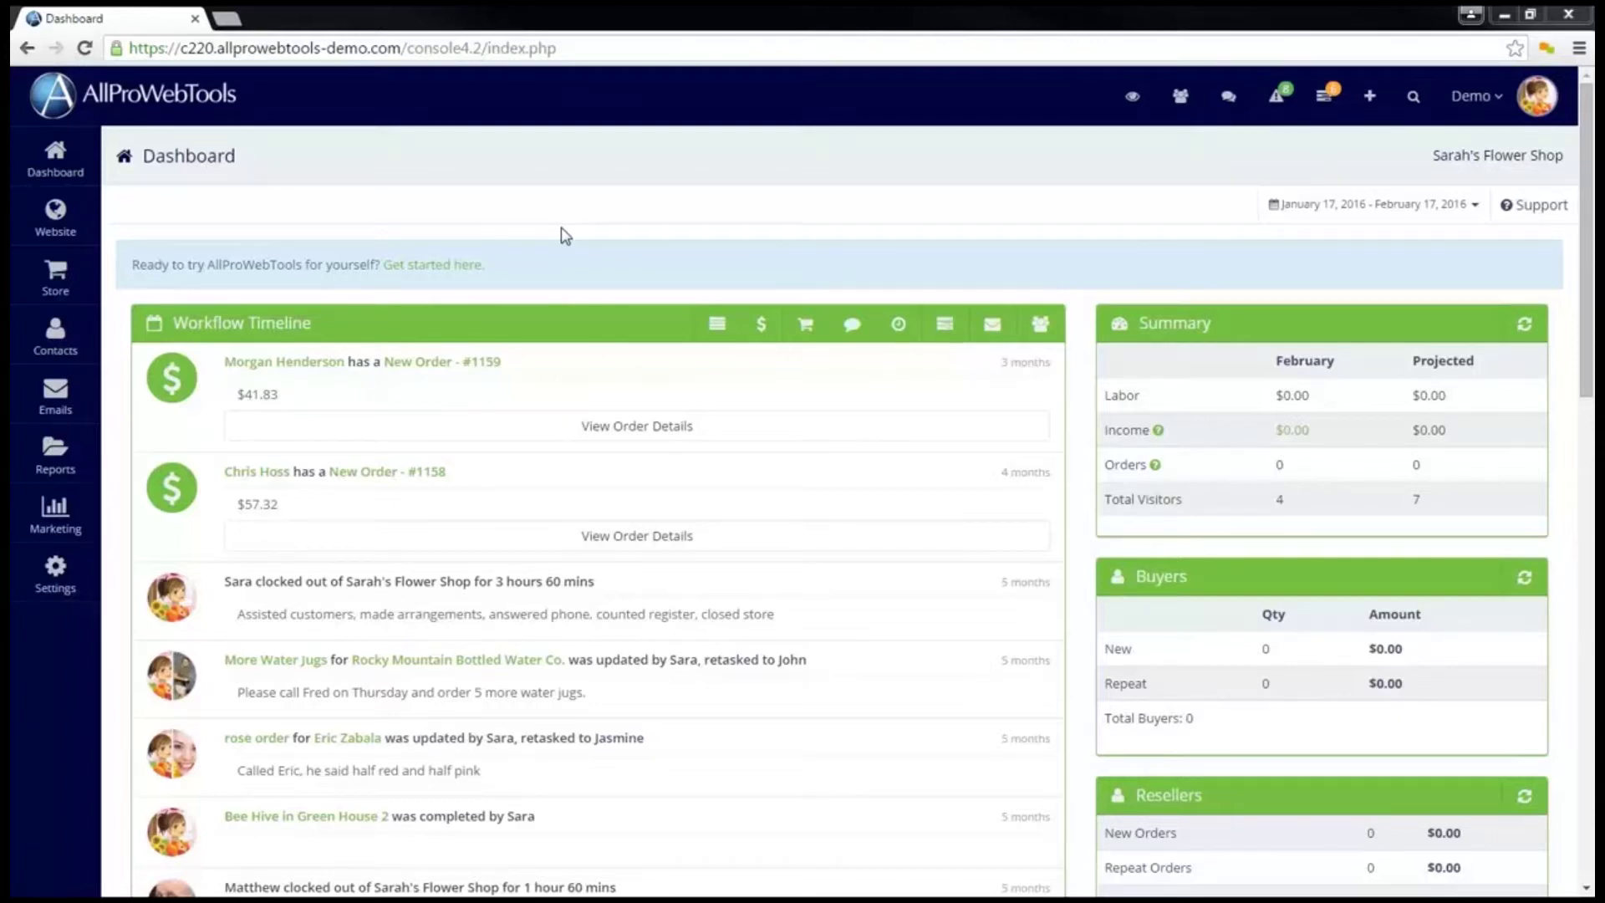
Add the CRM Integrations add-on from the available WebTools to the account.
mouse_move(55, 566)
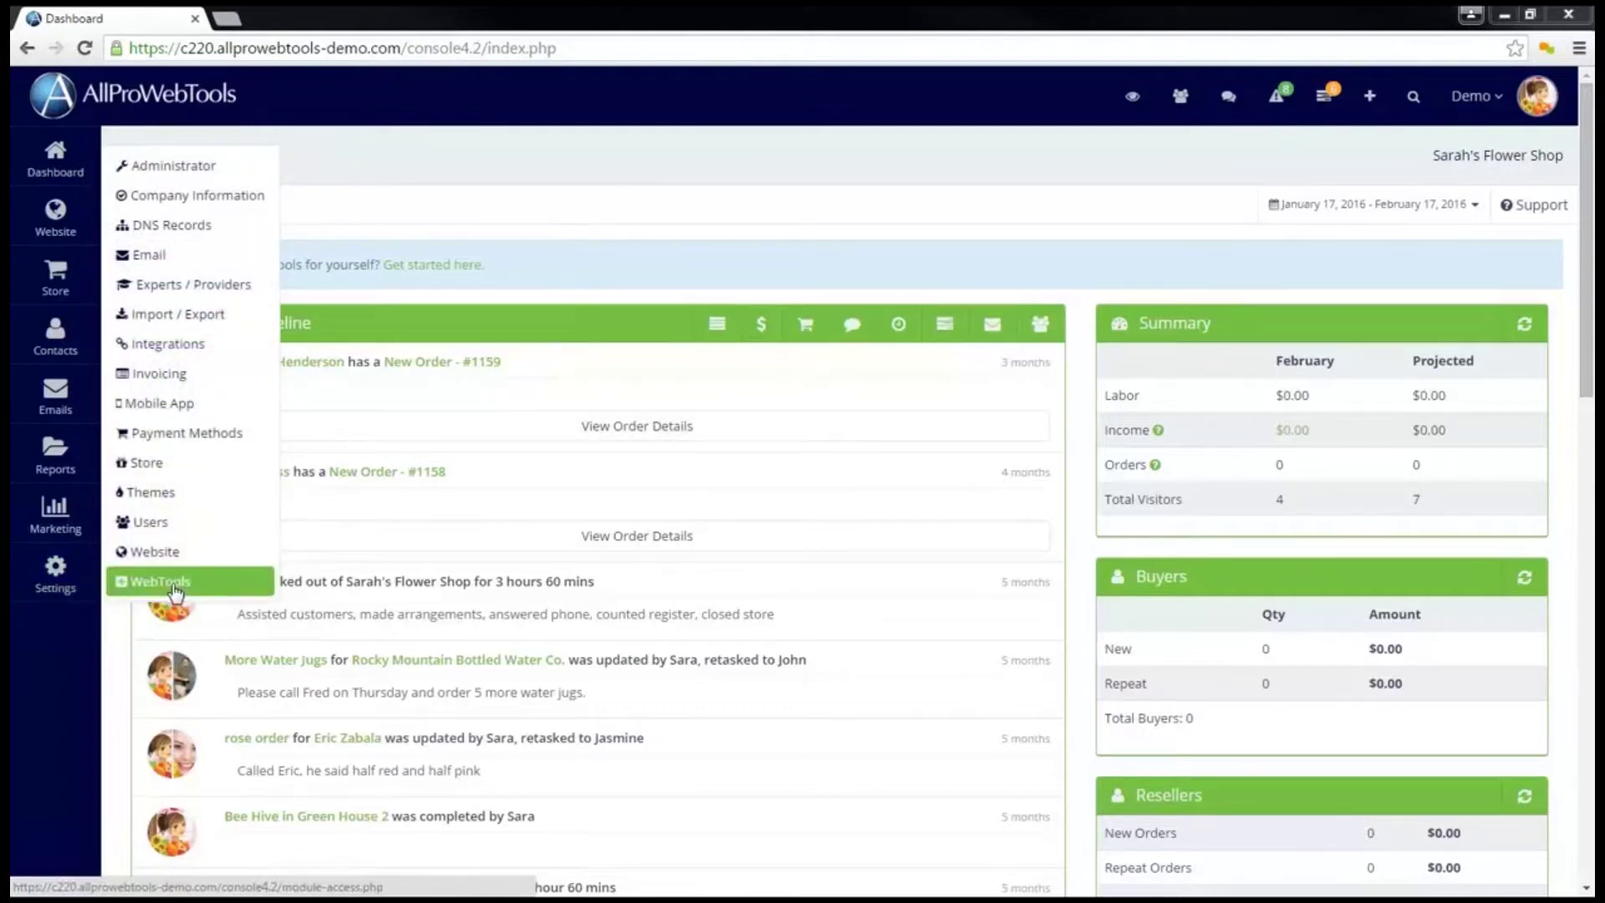
click(173, 583)
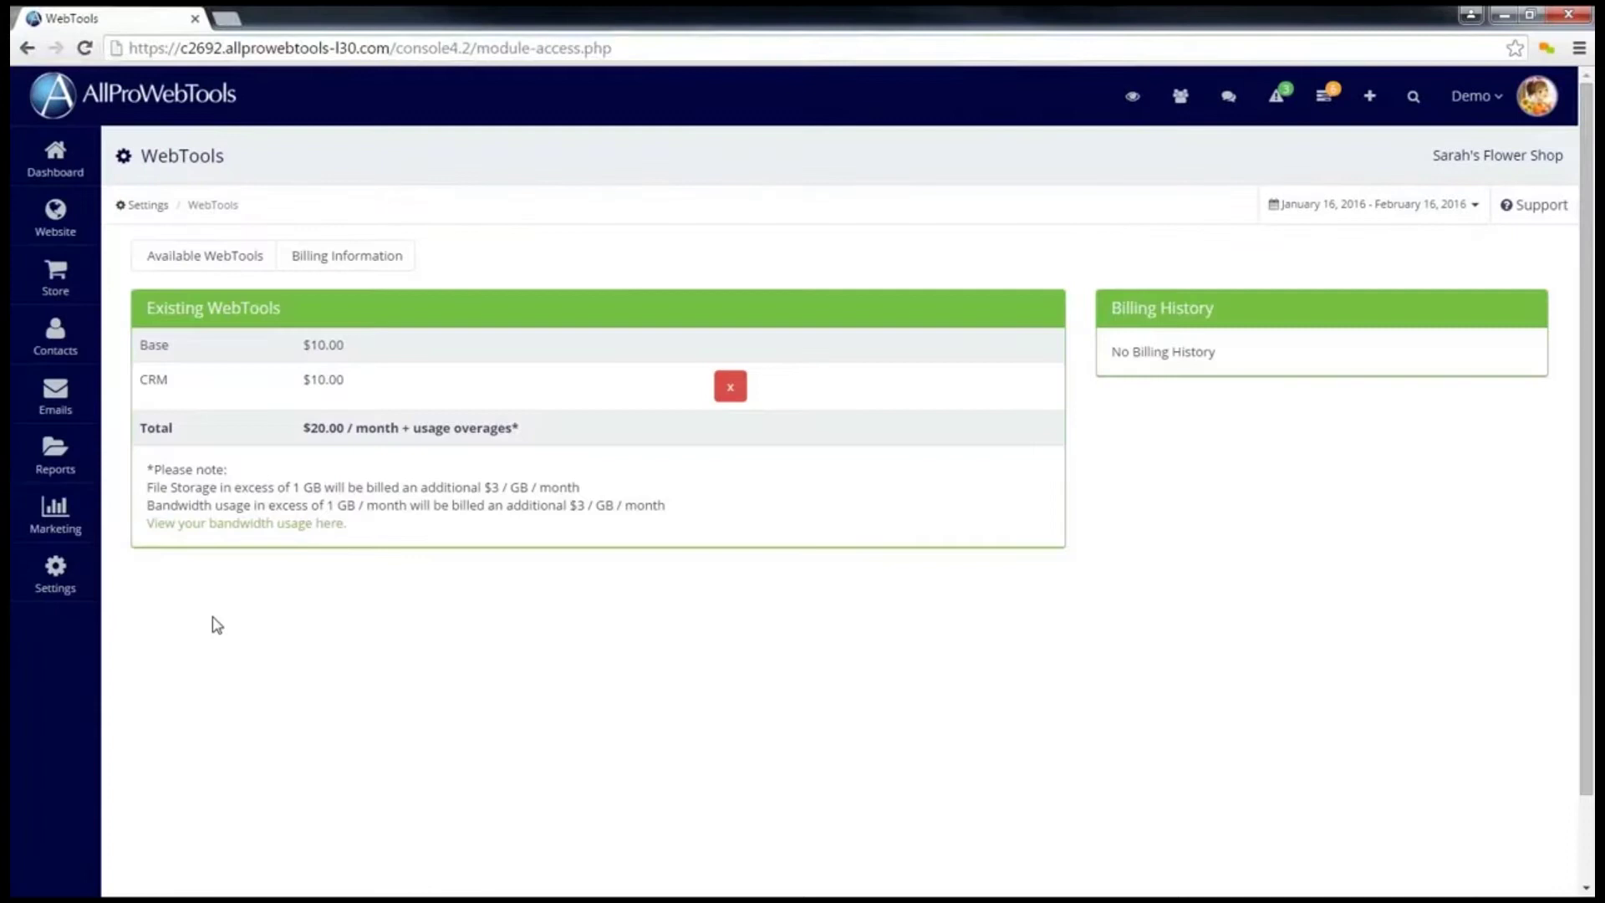
click(198, 266)
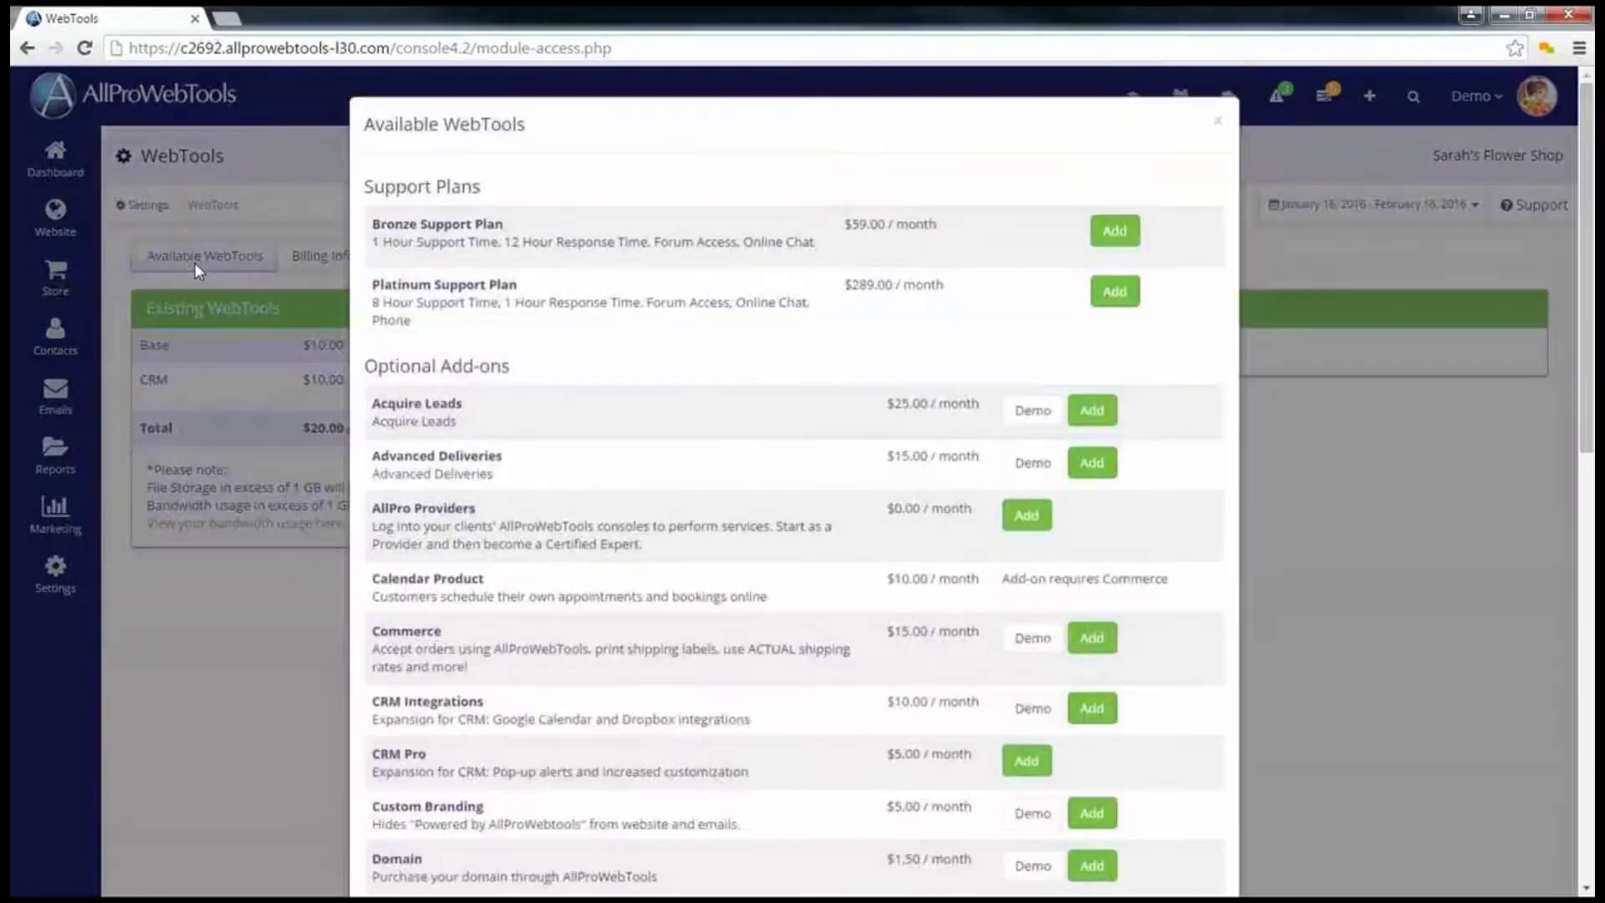
scroll(471, 339, down, 4)
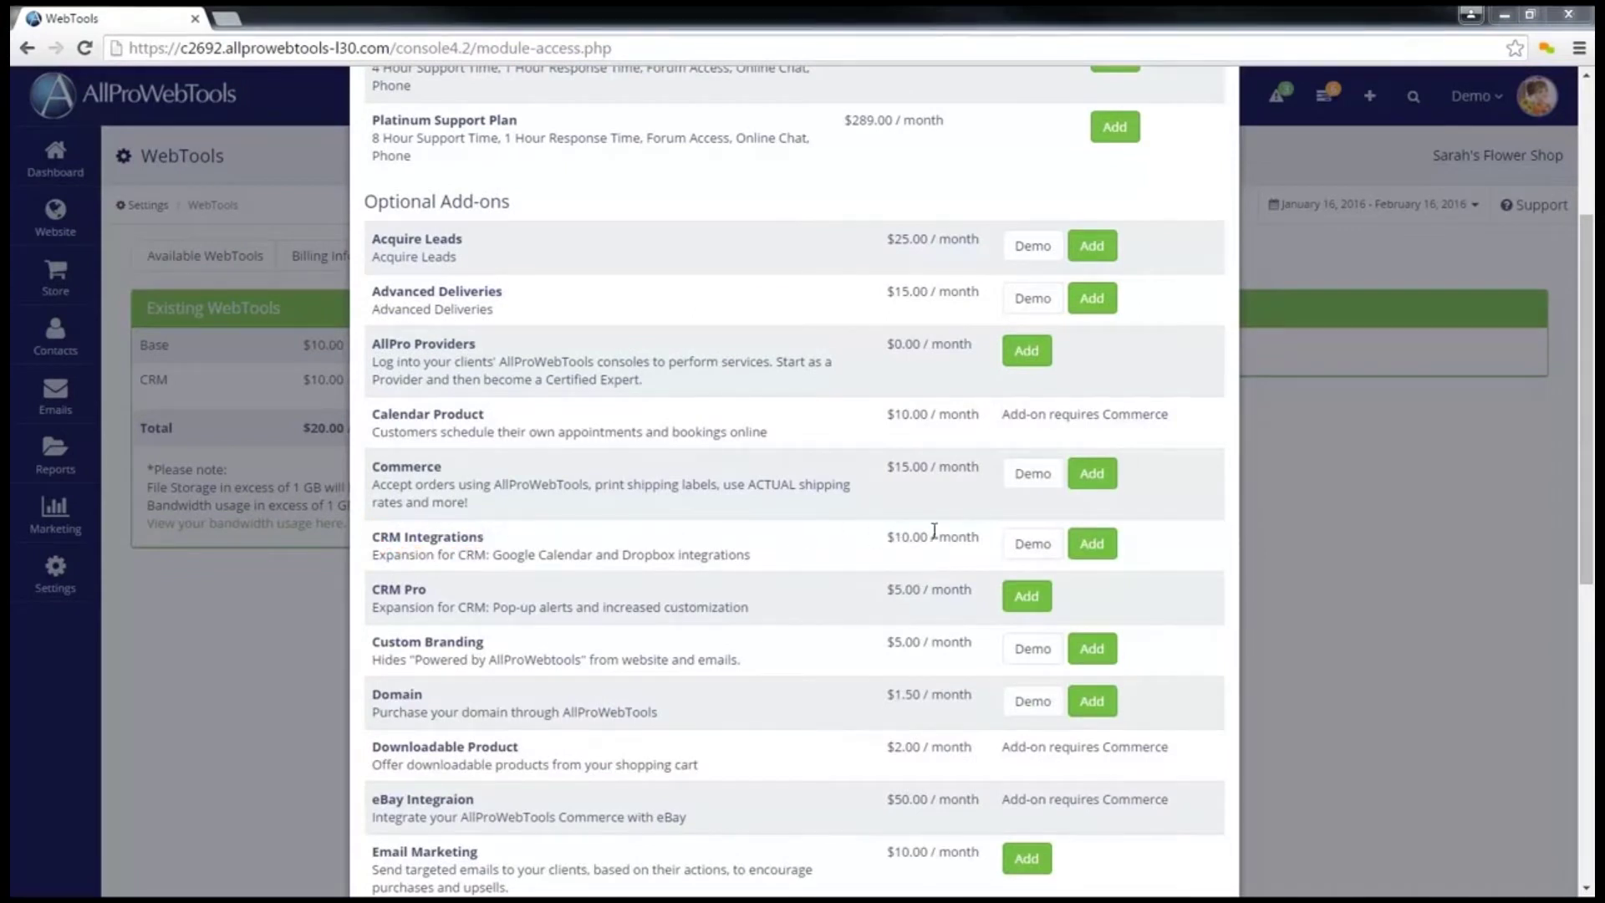
click(1091, 552)
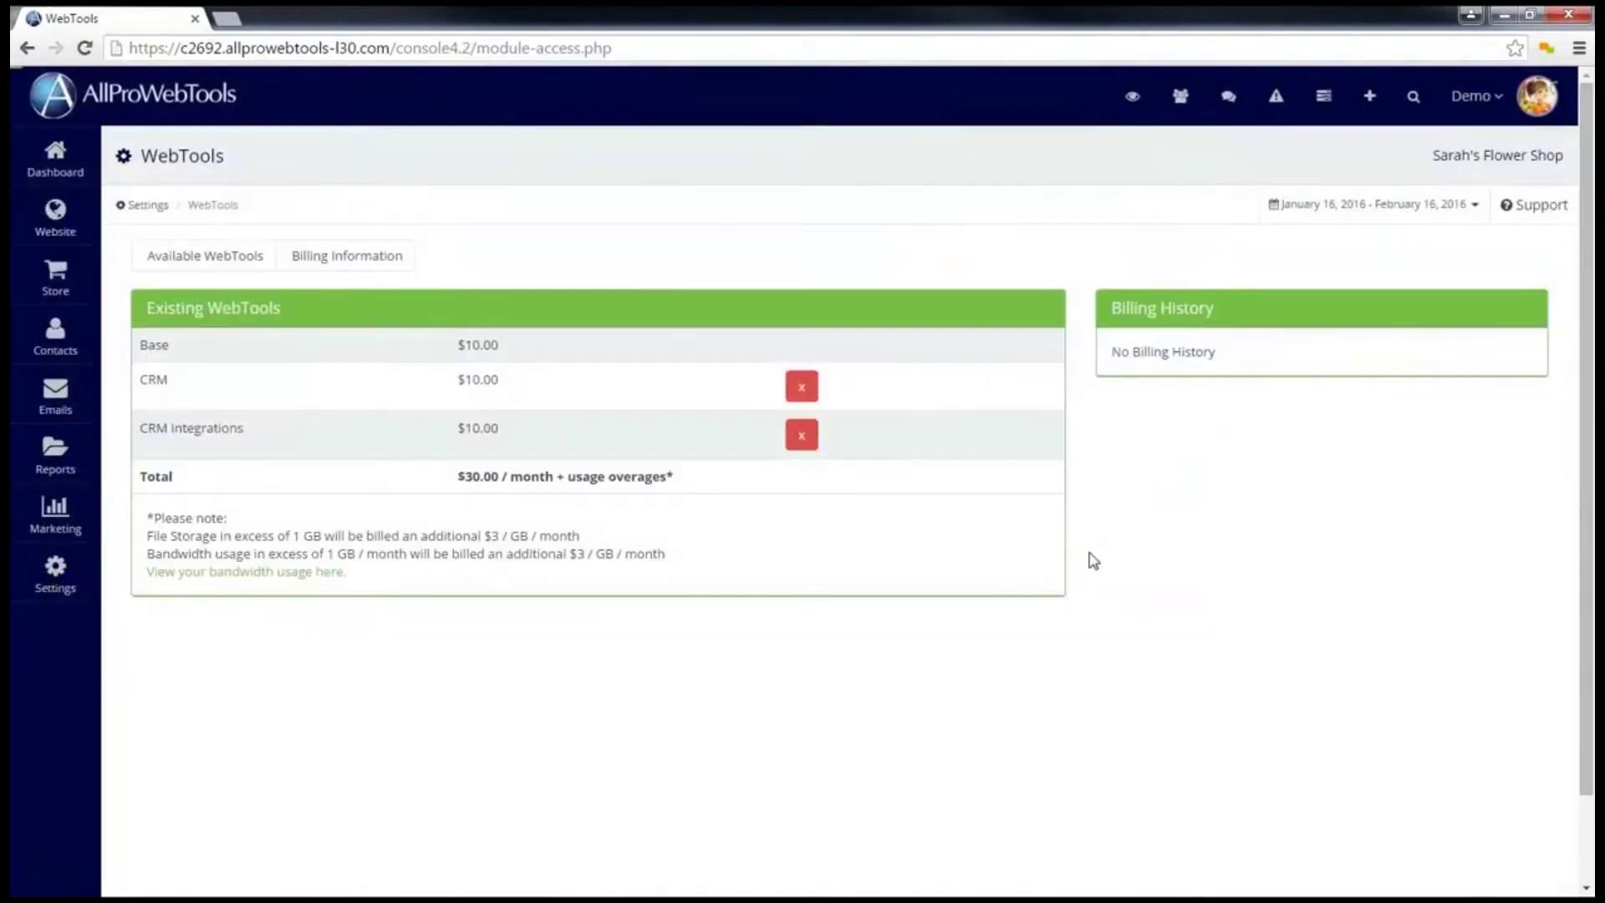
mouse_move(264, 413)
mouse_down()
mouse_move(114, 436)
mouse_move(266, 426)
mouse_up()
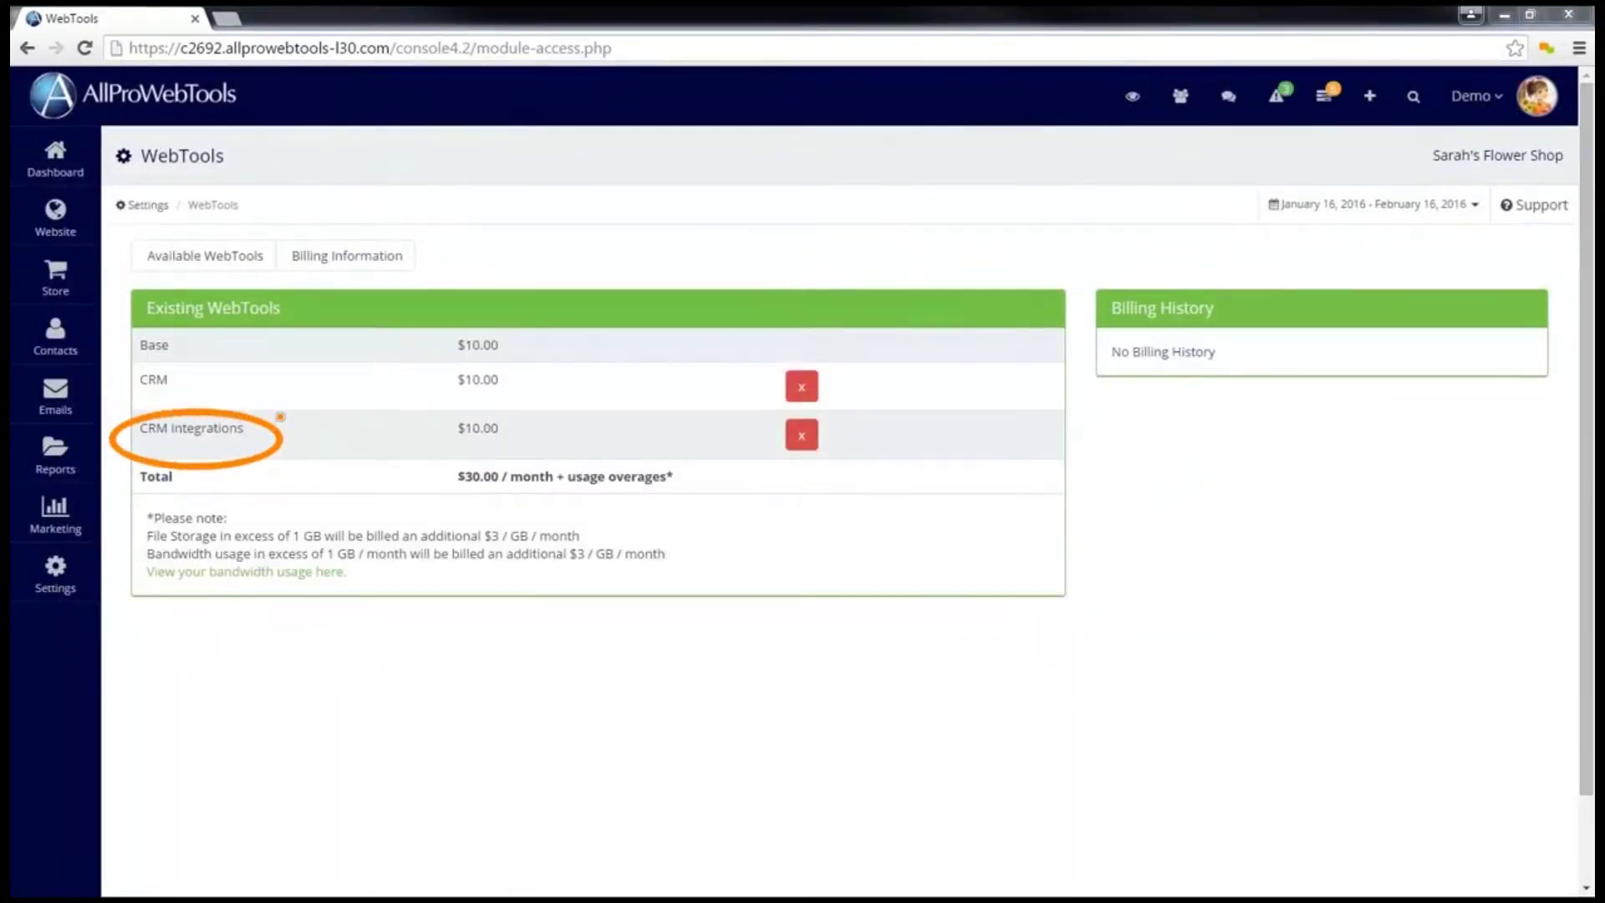
key(Escape)
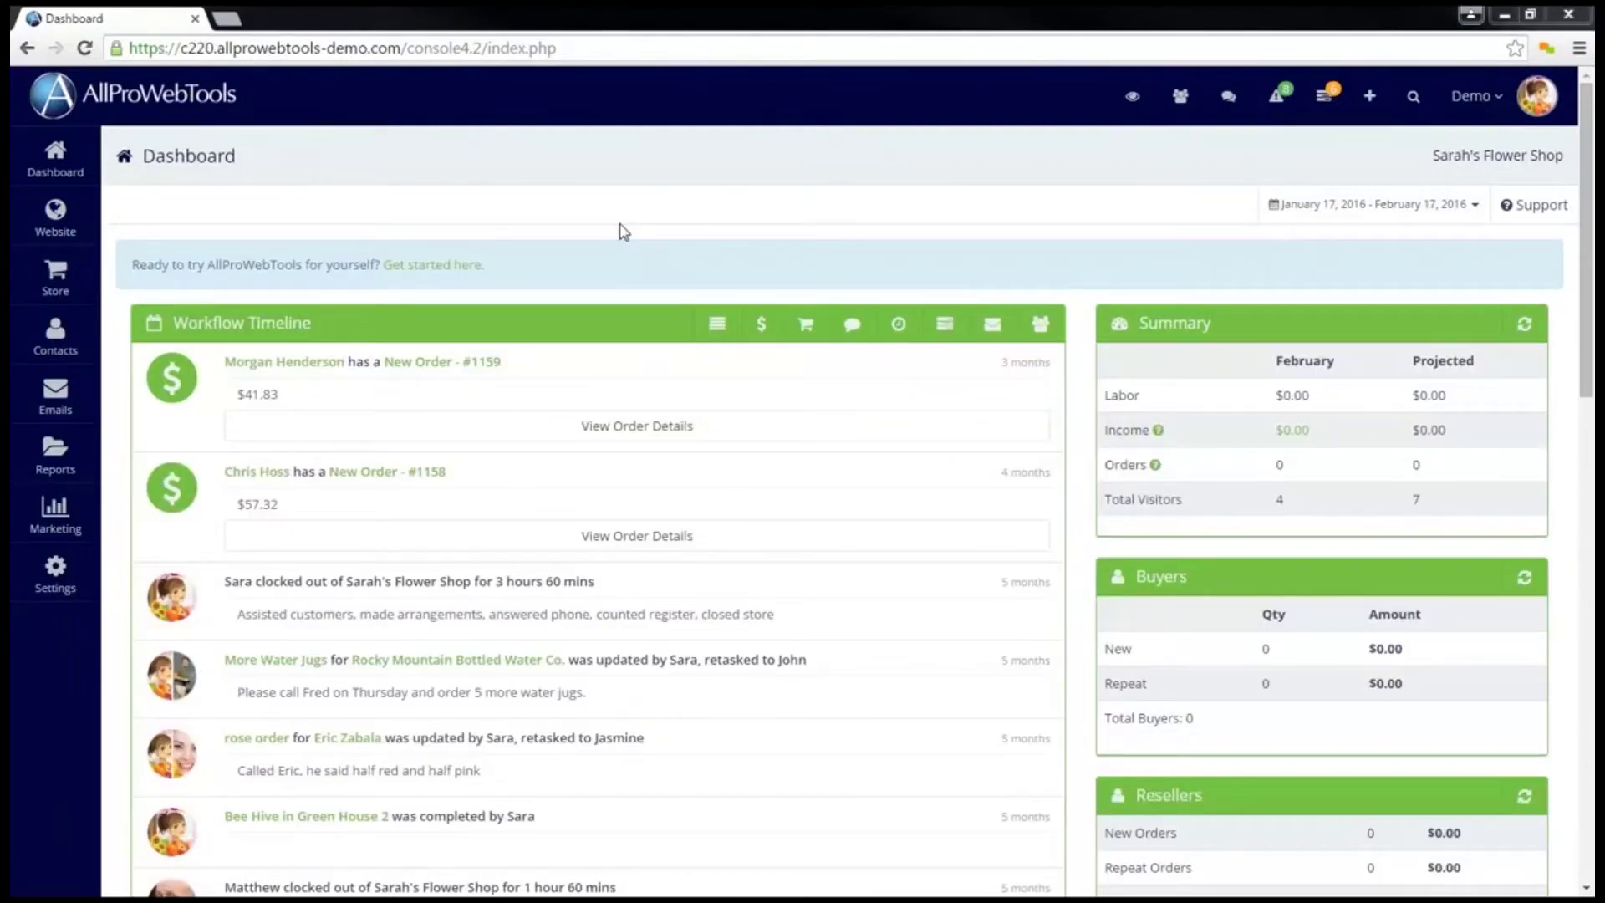
Open the calendar connection settings of the demo user.
mouse_move(55, 575)
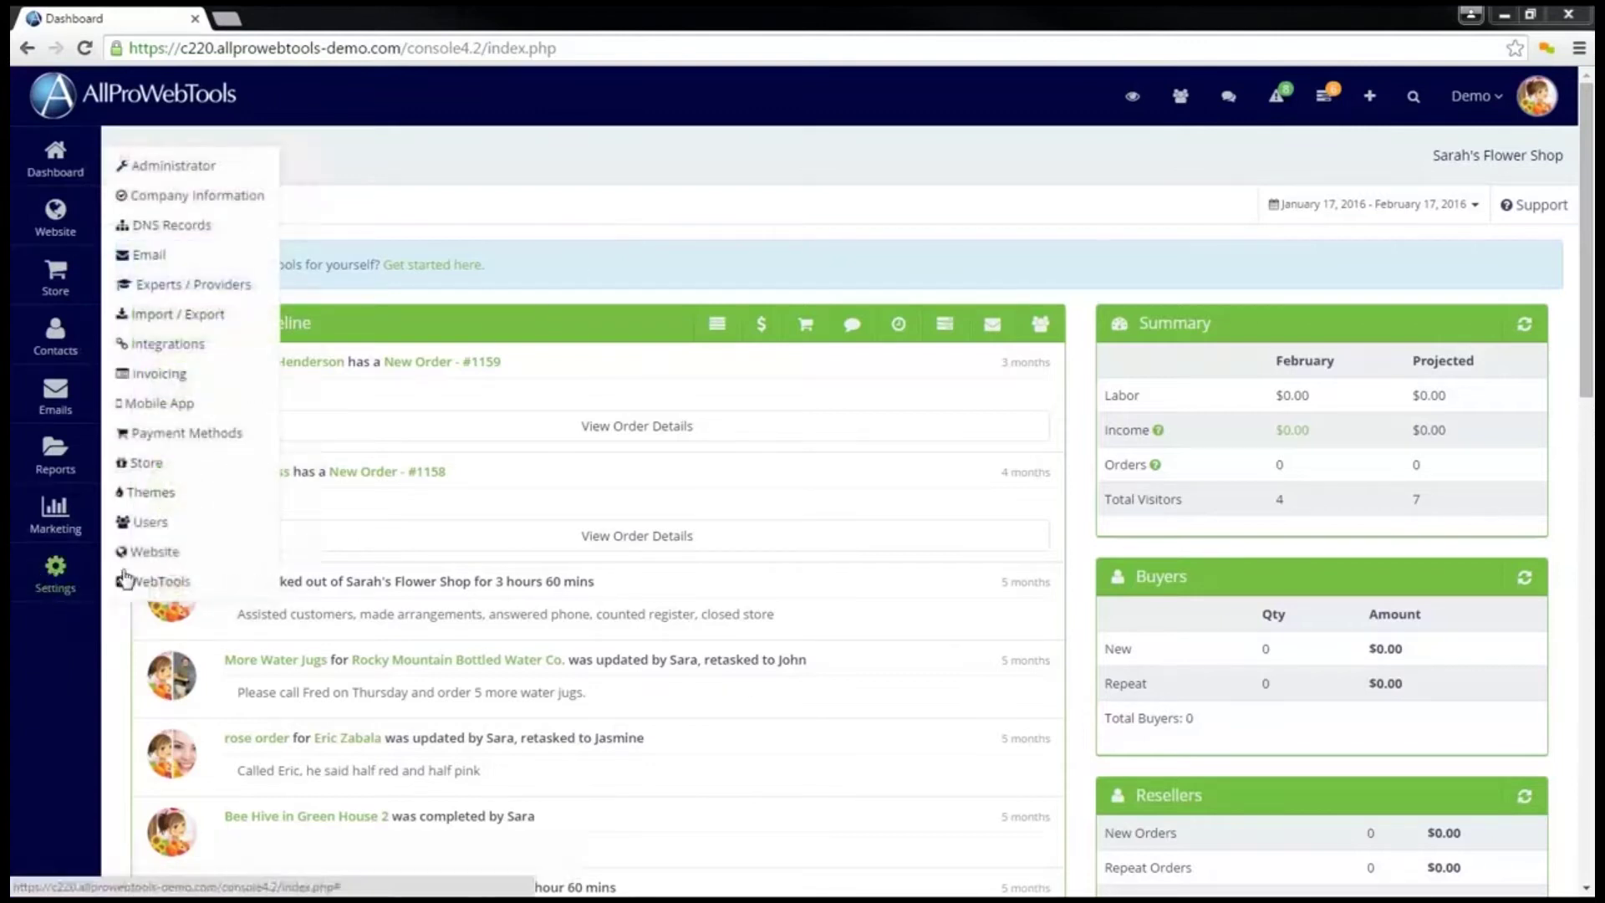
click(152, 526)
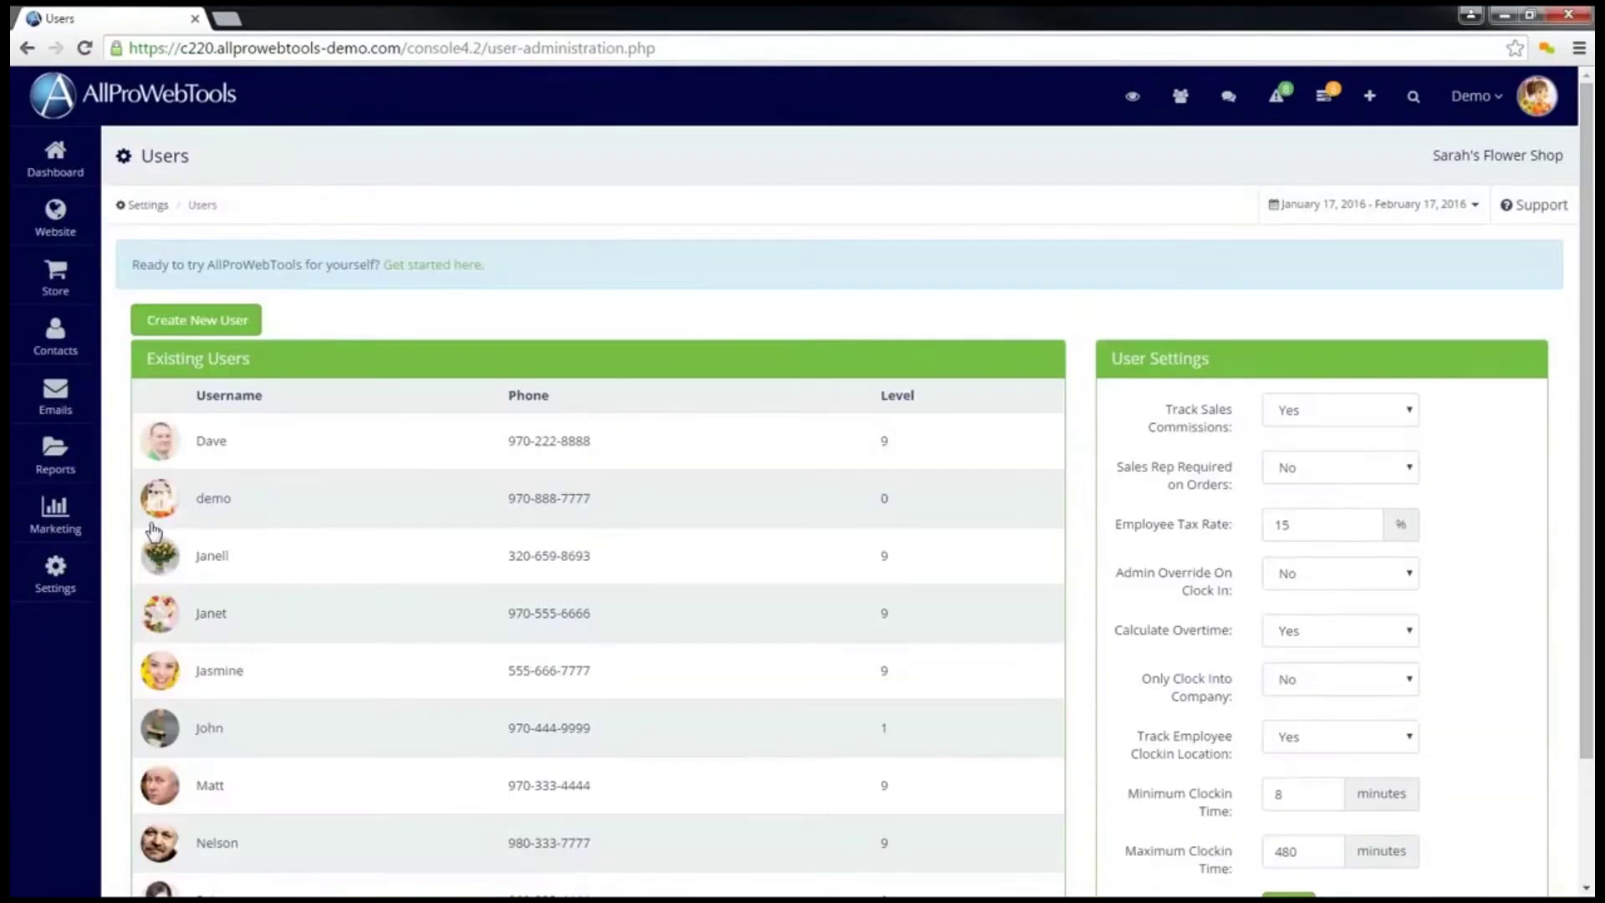
click(205, 505)
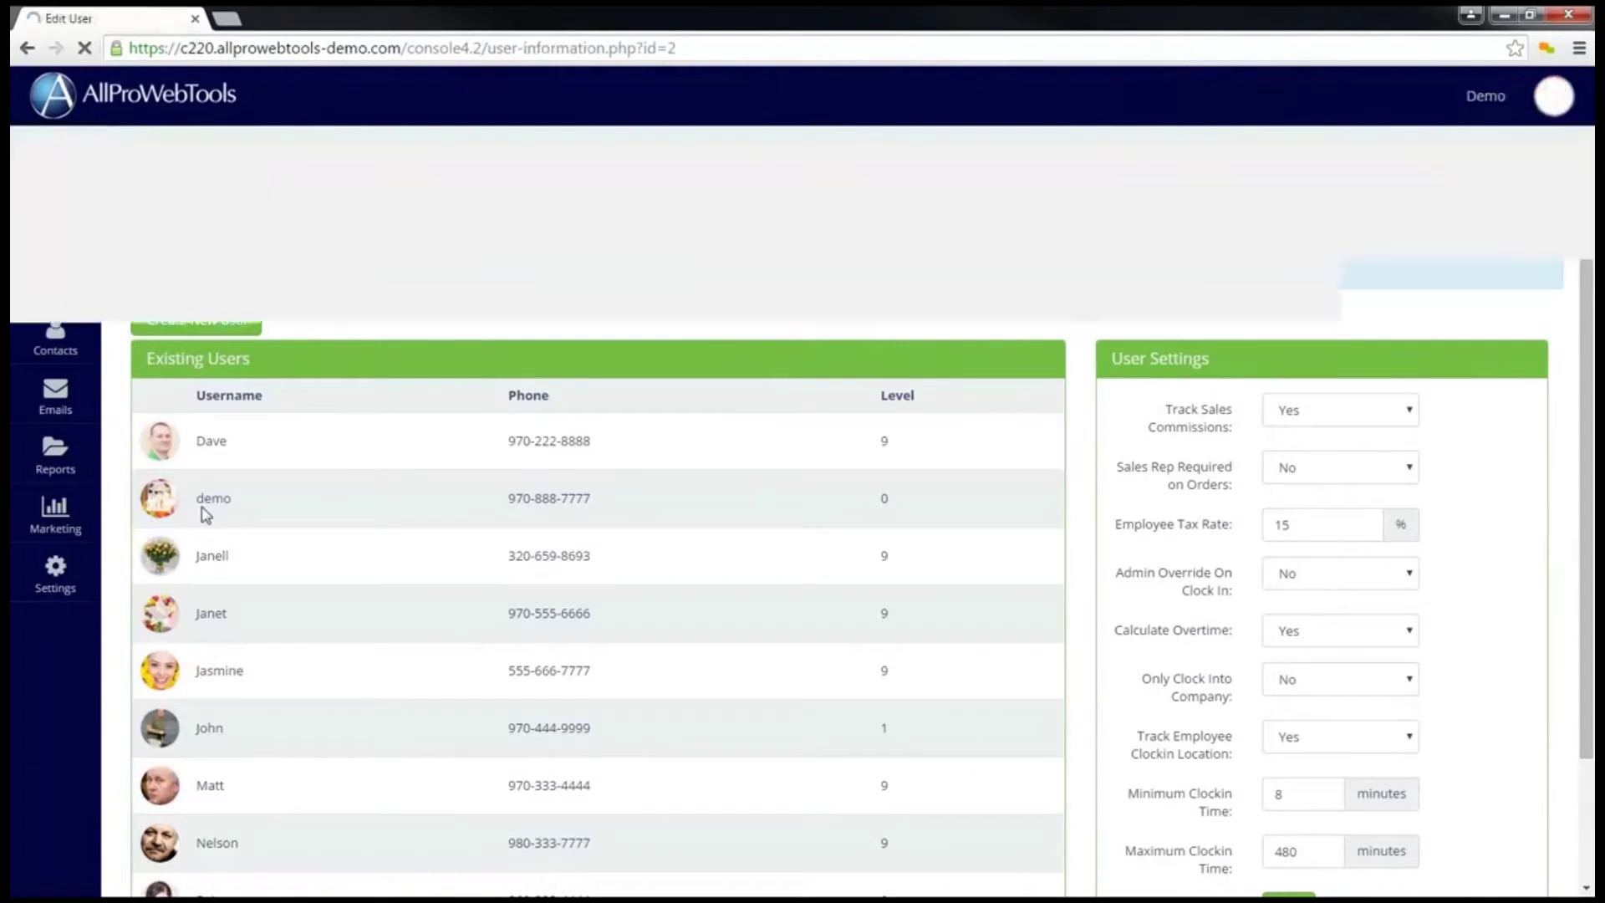
click(854, 382)
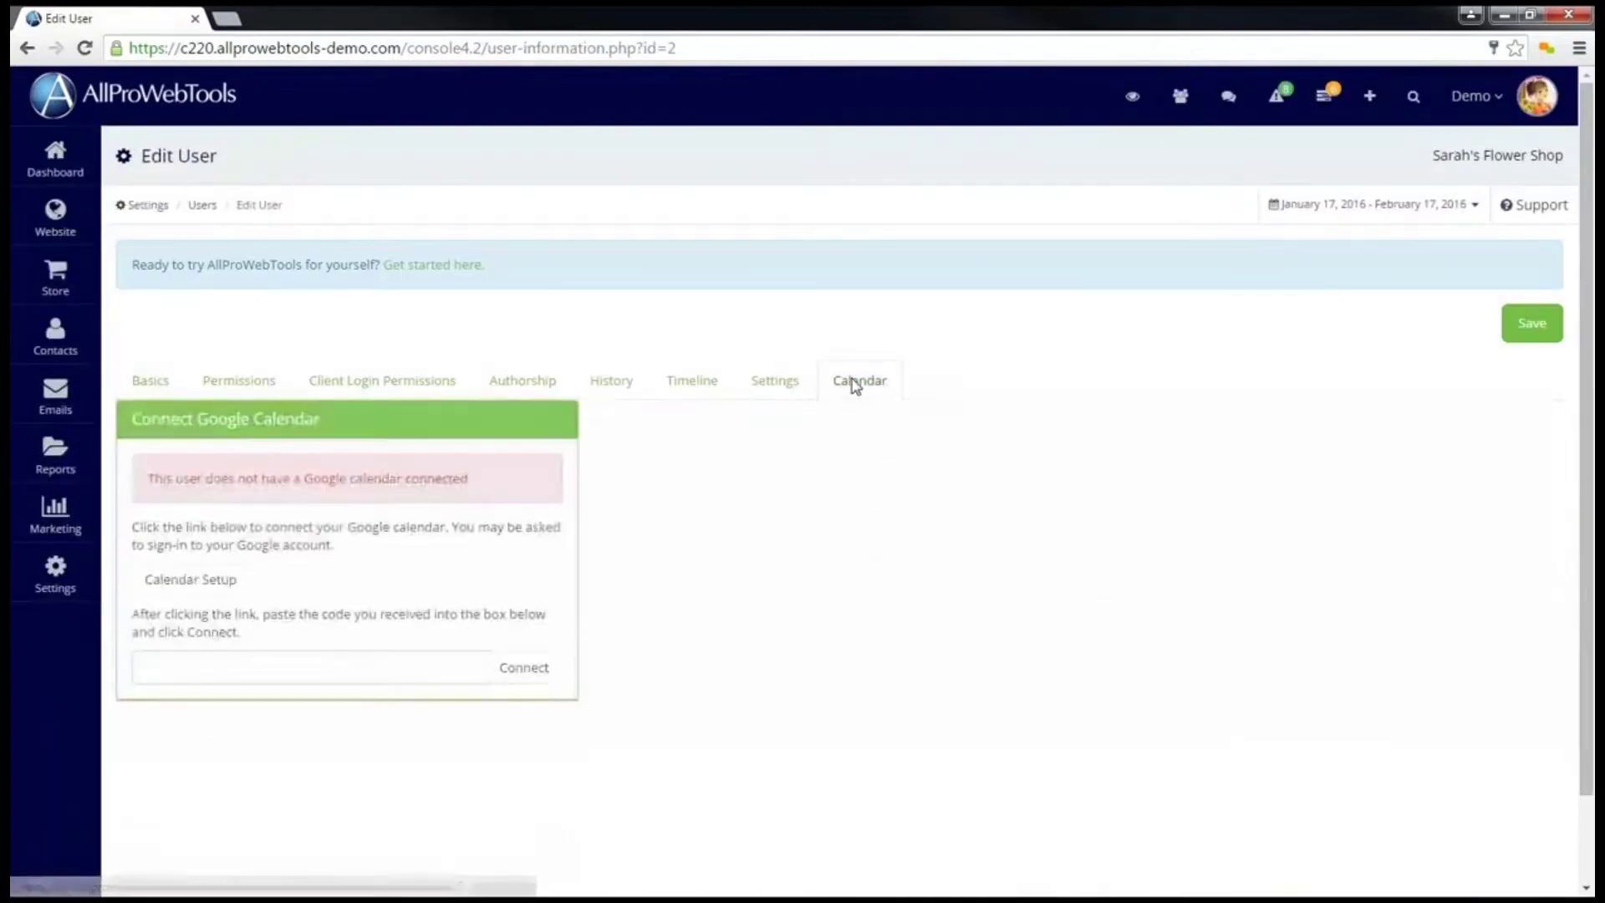
Start the Google calendar setup and allow AllProWebTools to manage the Google account's calendars.
click(222, 584)
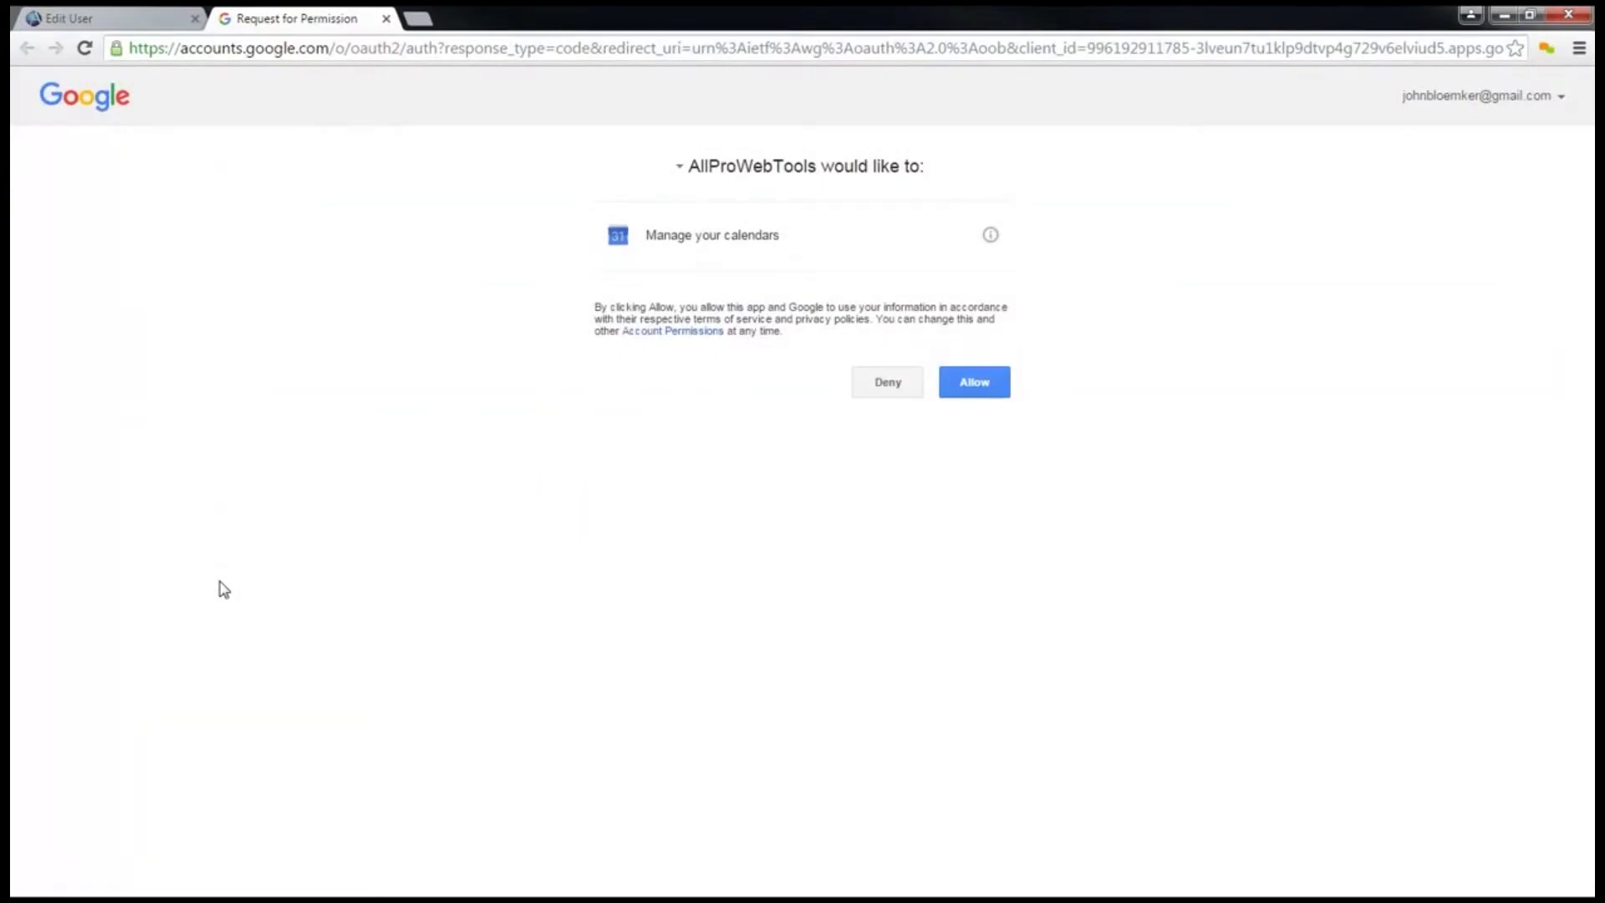
mouse_move(1389, 115)
mouse_down()
mouse_move(1479, 79)
mouse_move(1504, 138)
mouse_move(1470, 143)
mouse_up()
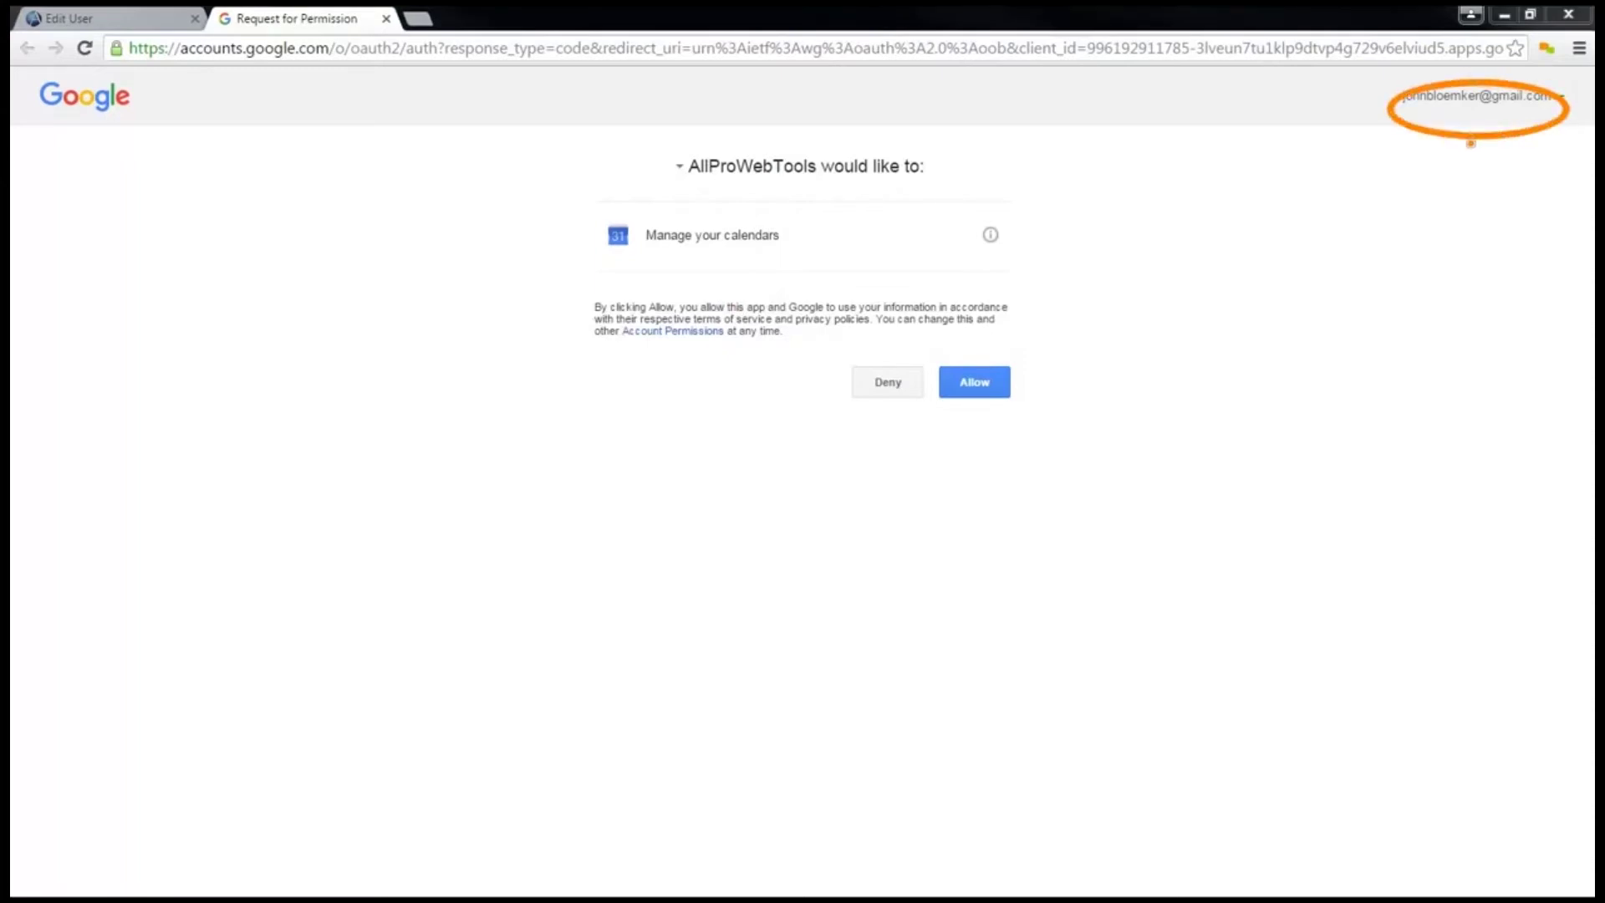
key(Escape)
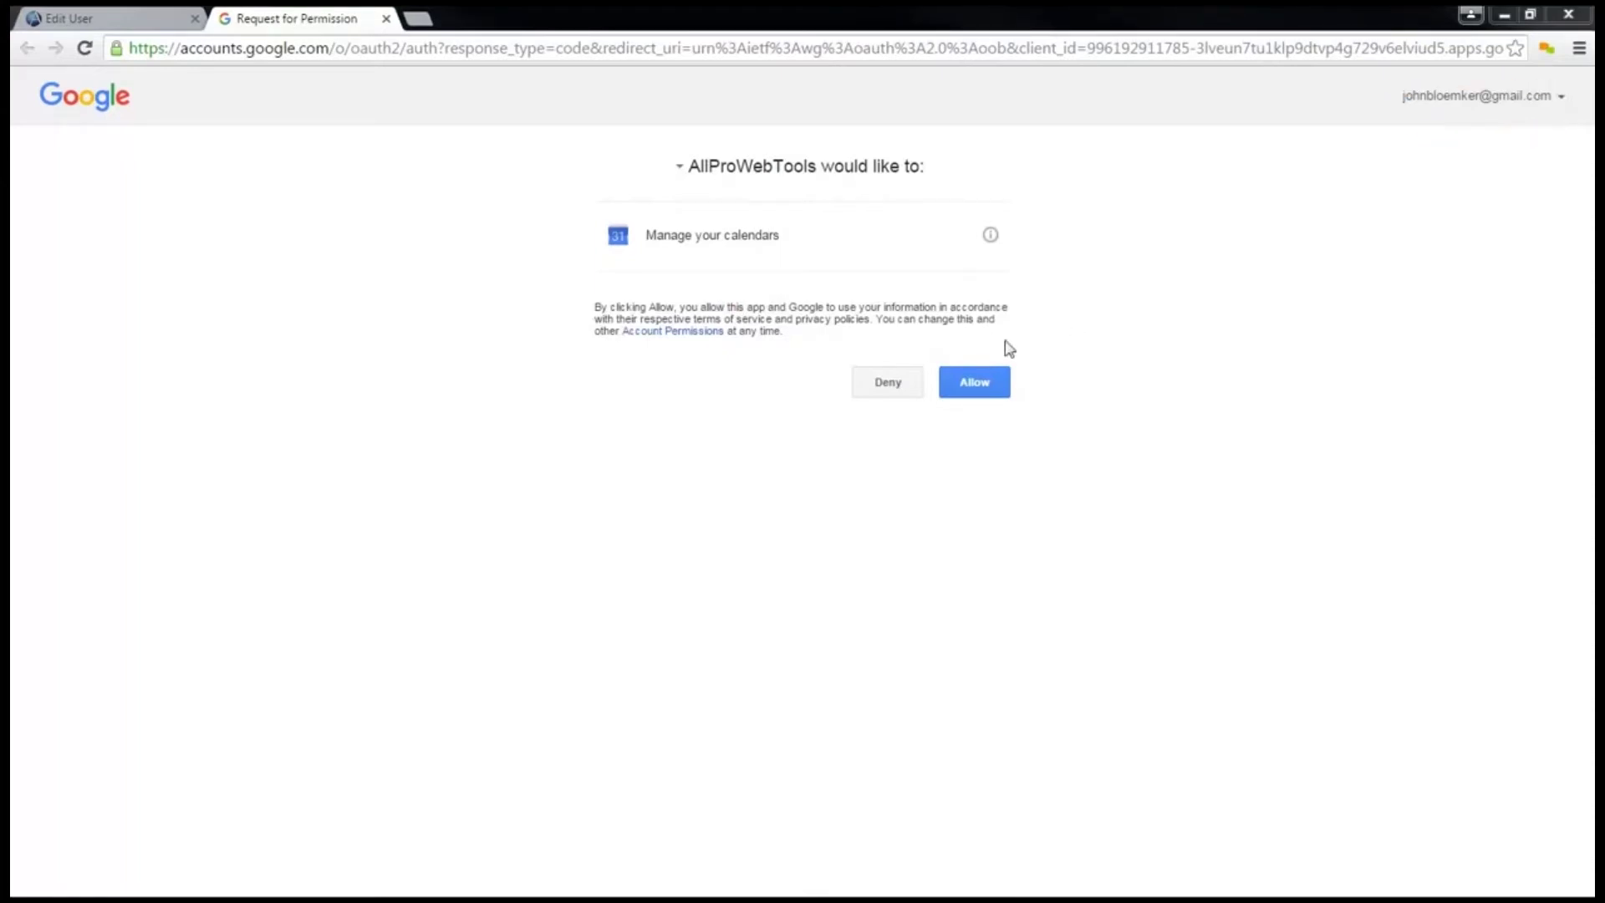
click(985, 388)
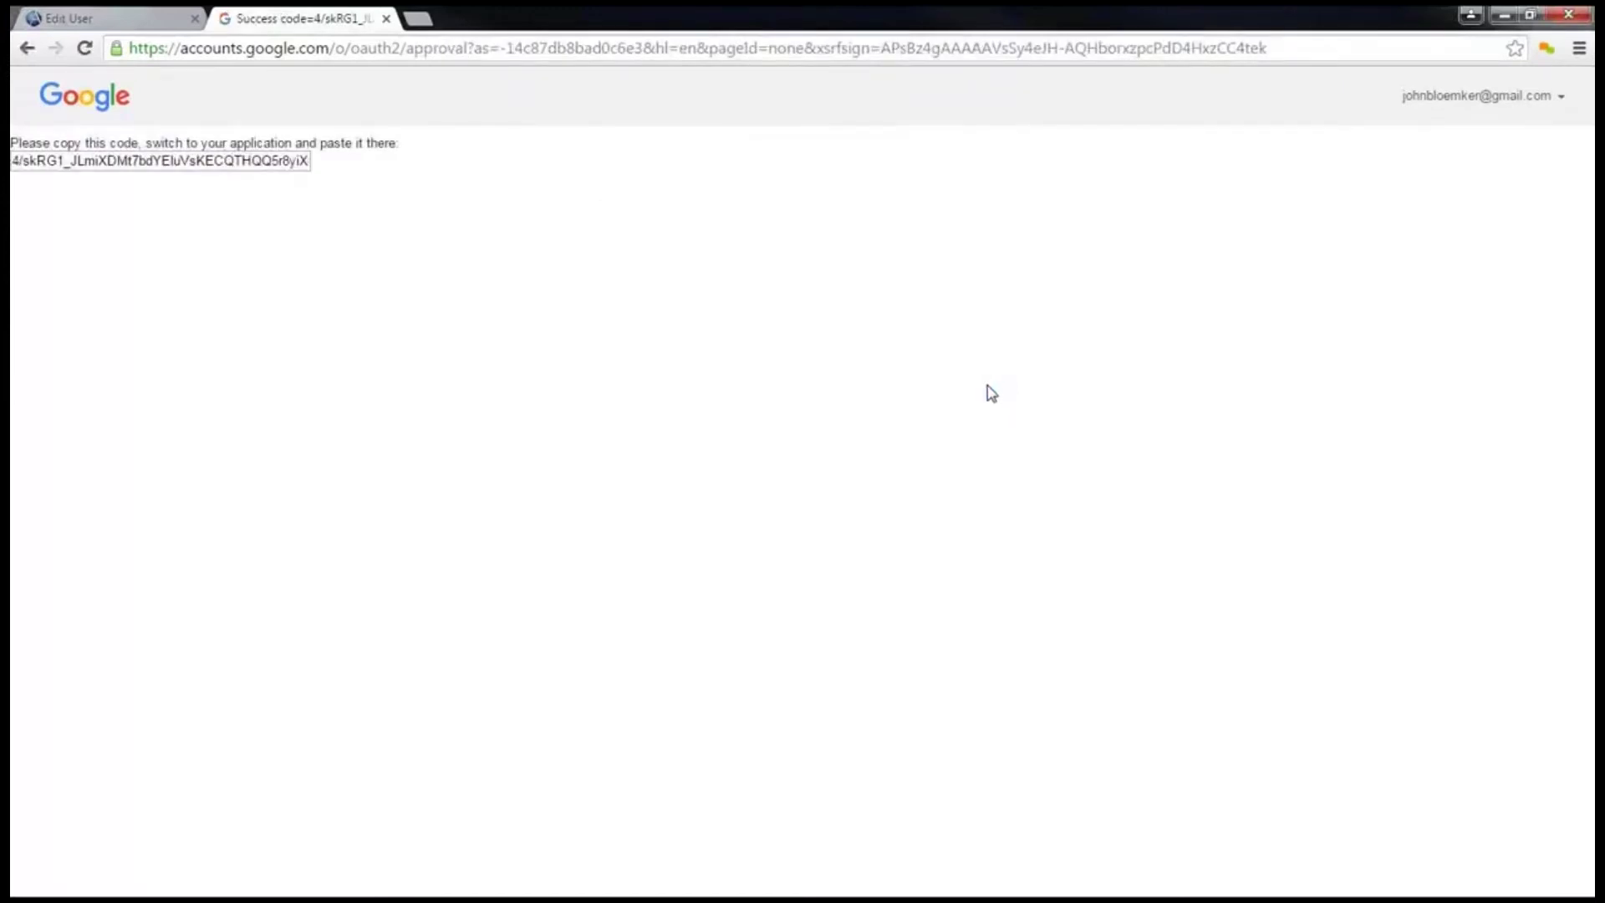
Connect the user's Google calendar with the copied authorization code and make APWT Scheduling the default calendar.
click(289, 167)
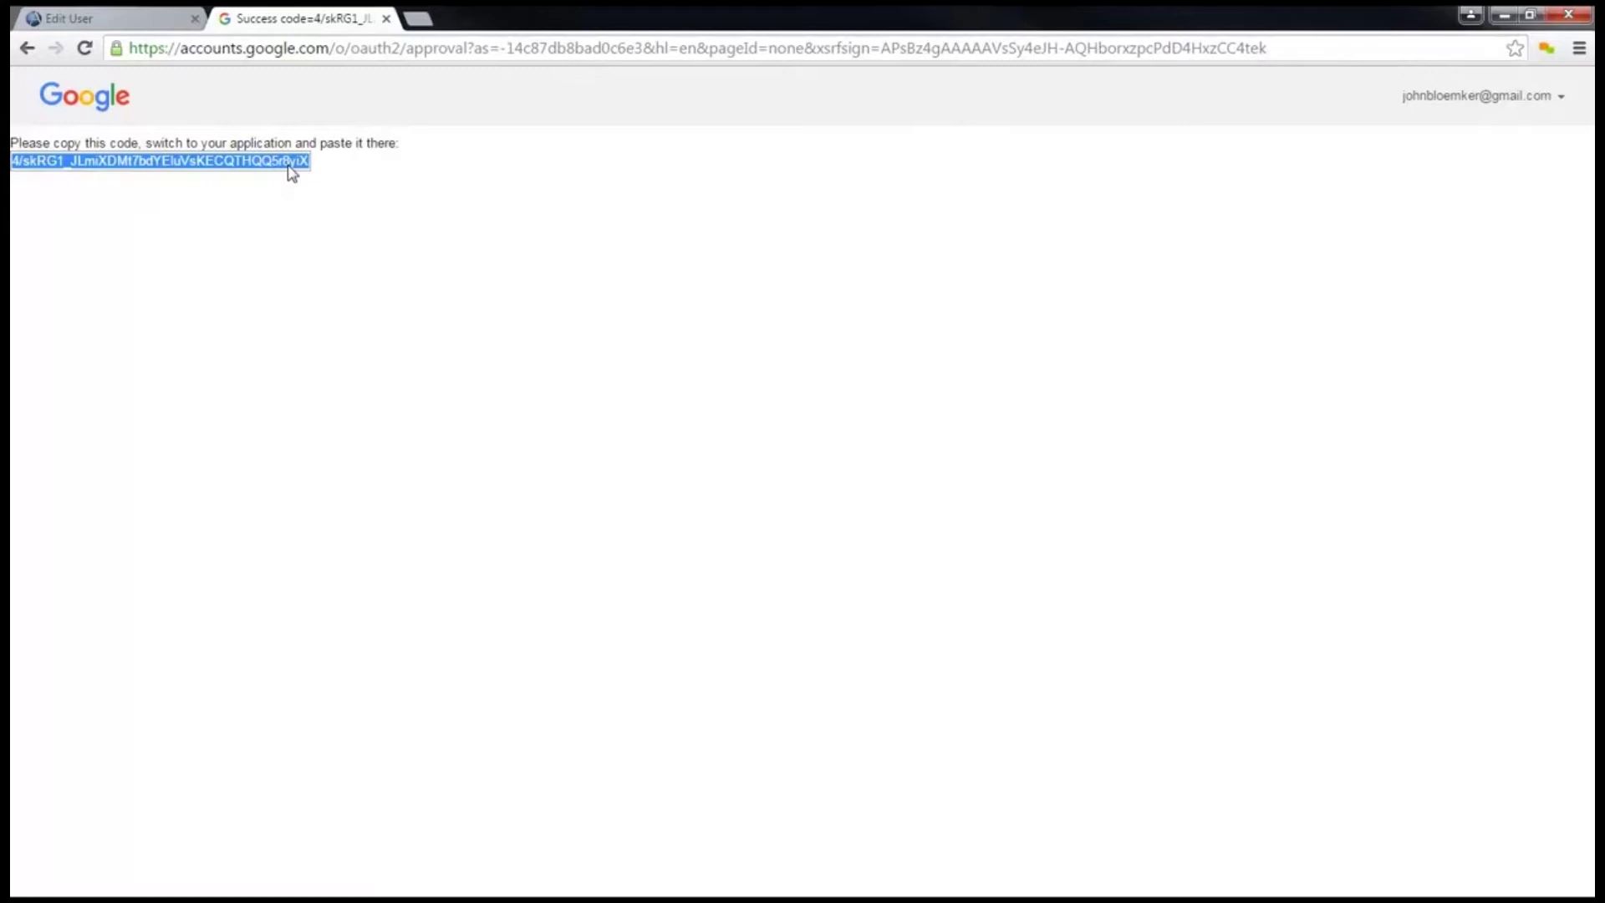
click(151, 21)
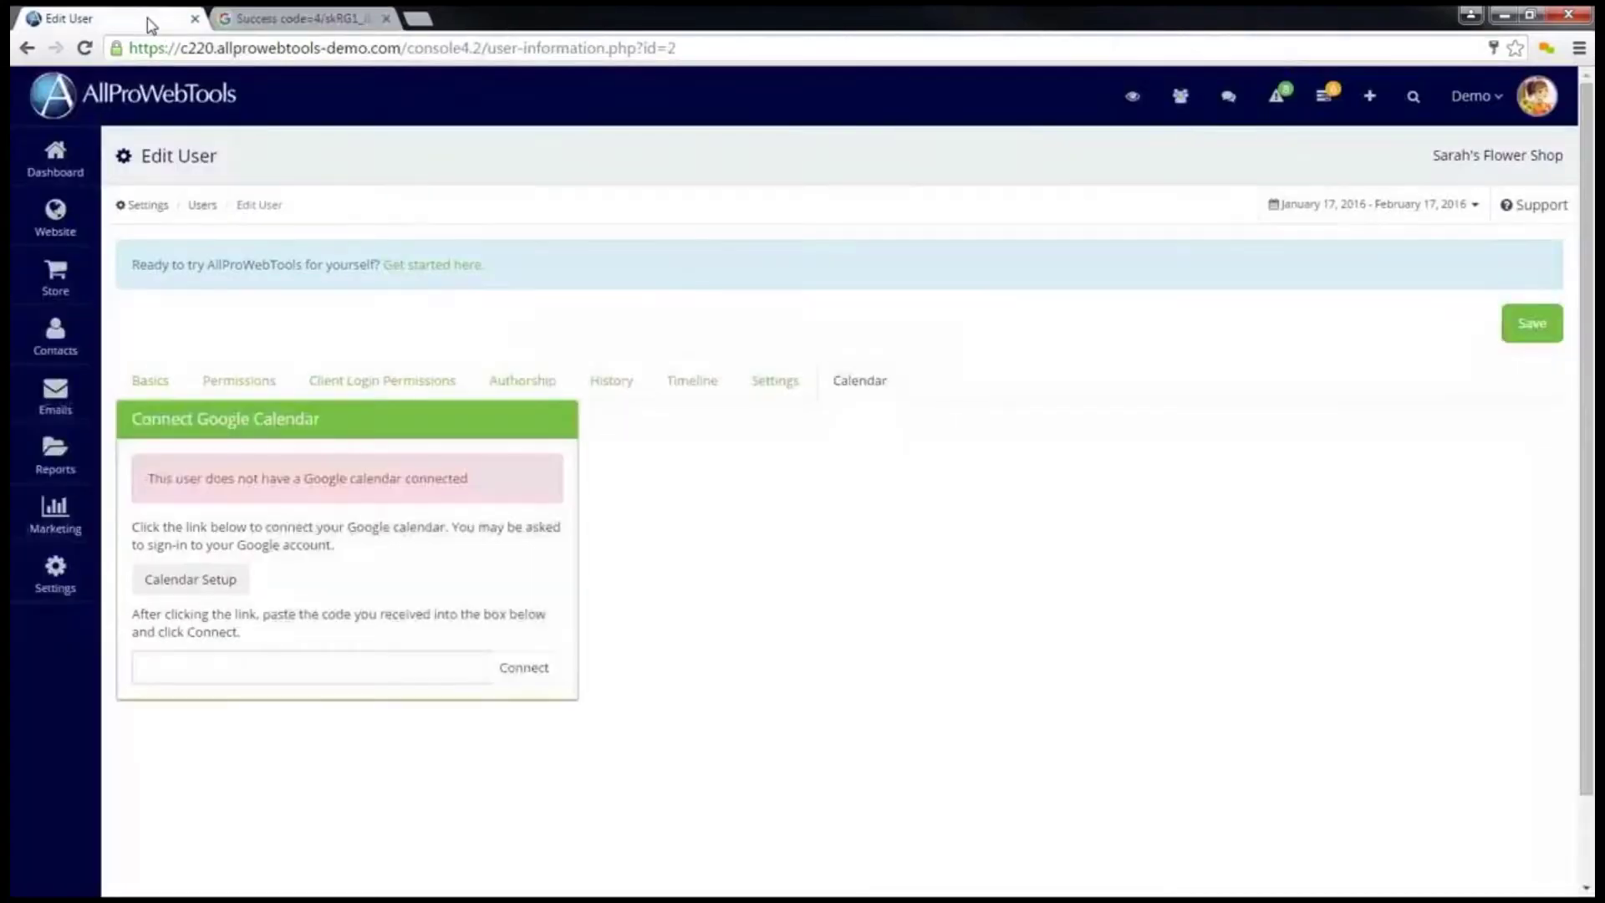
click(225, 673)
key(ctrl+v)
click(532, 680)
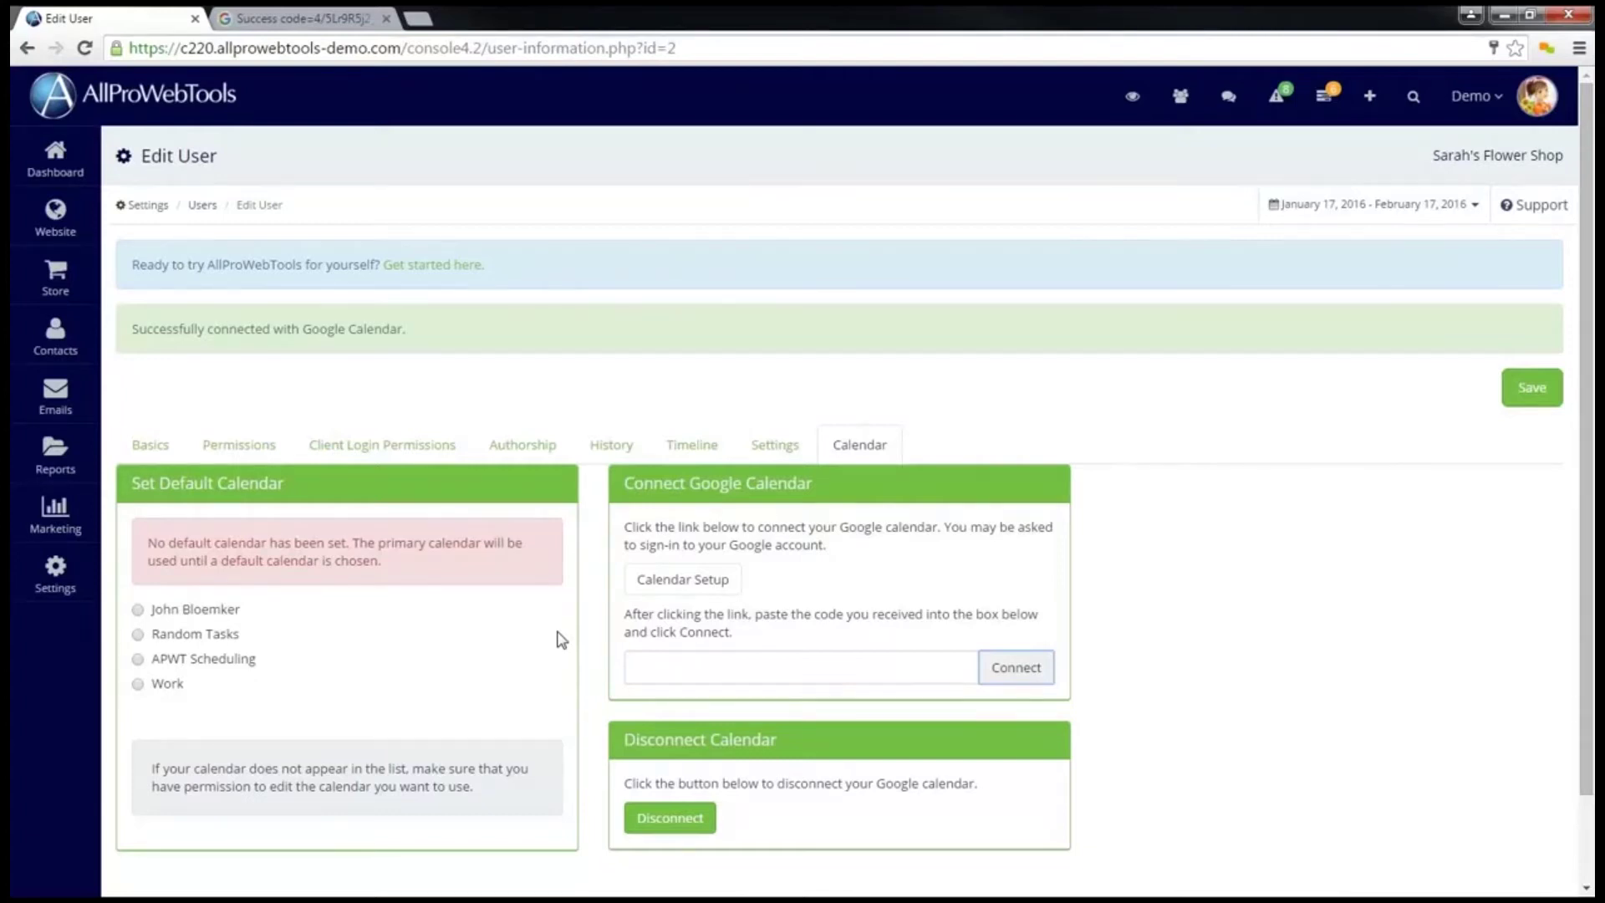
click(137, 660)
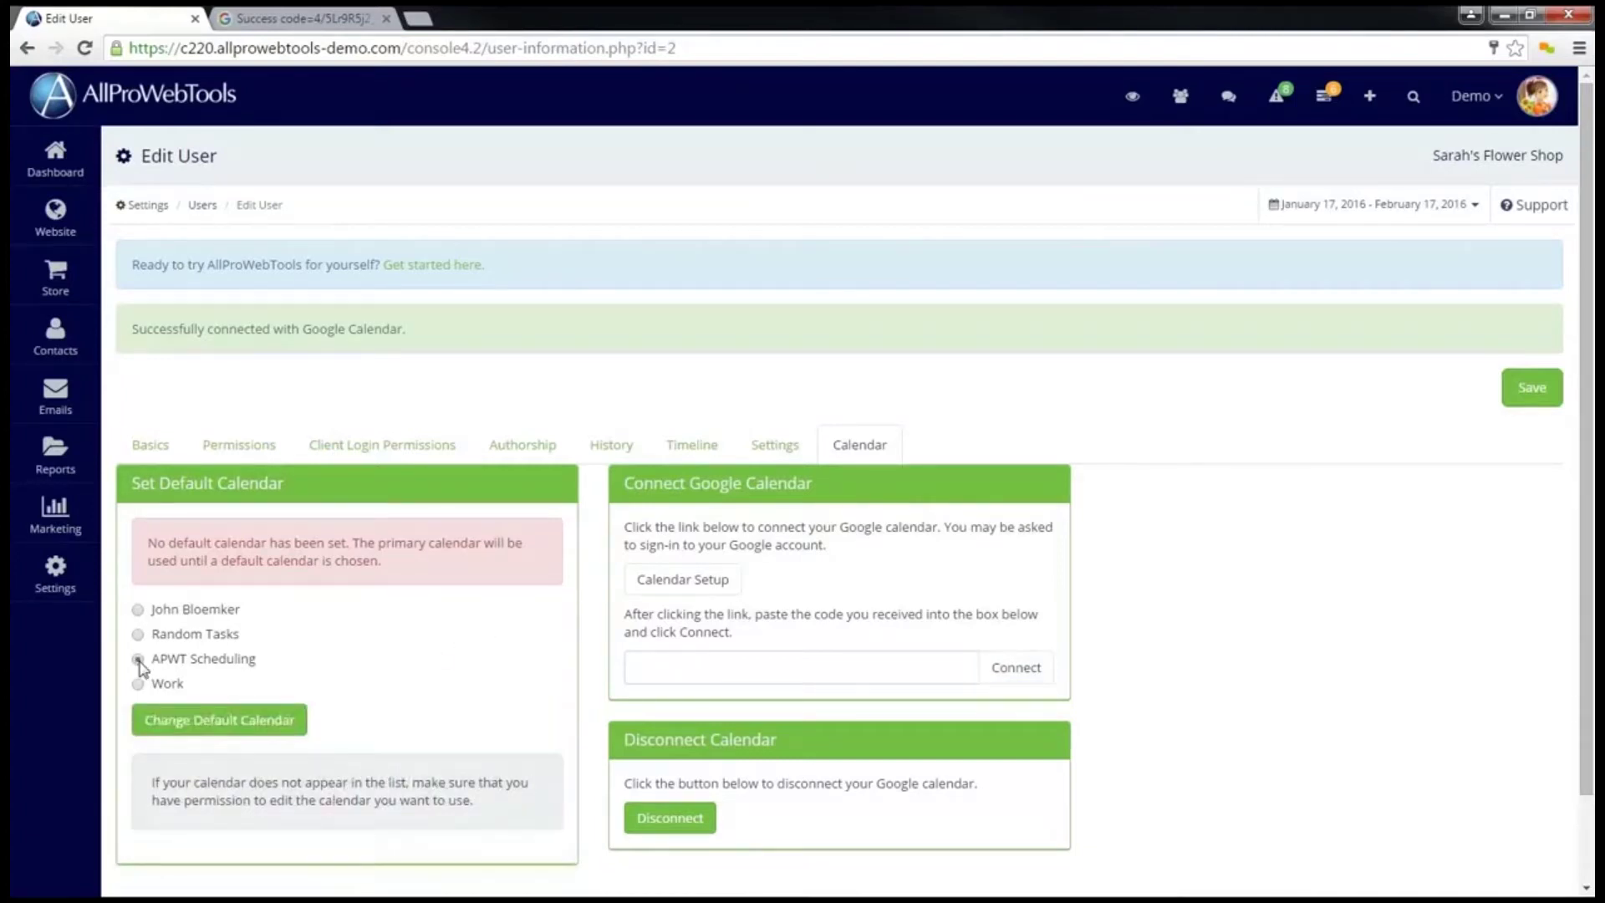
click(179, 706)
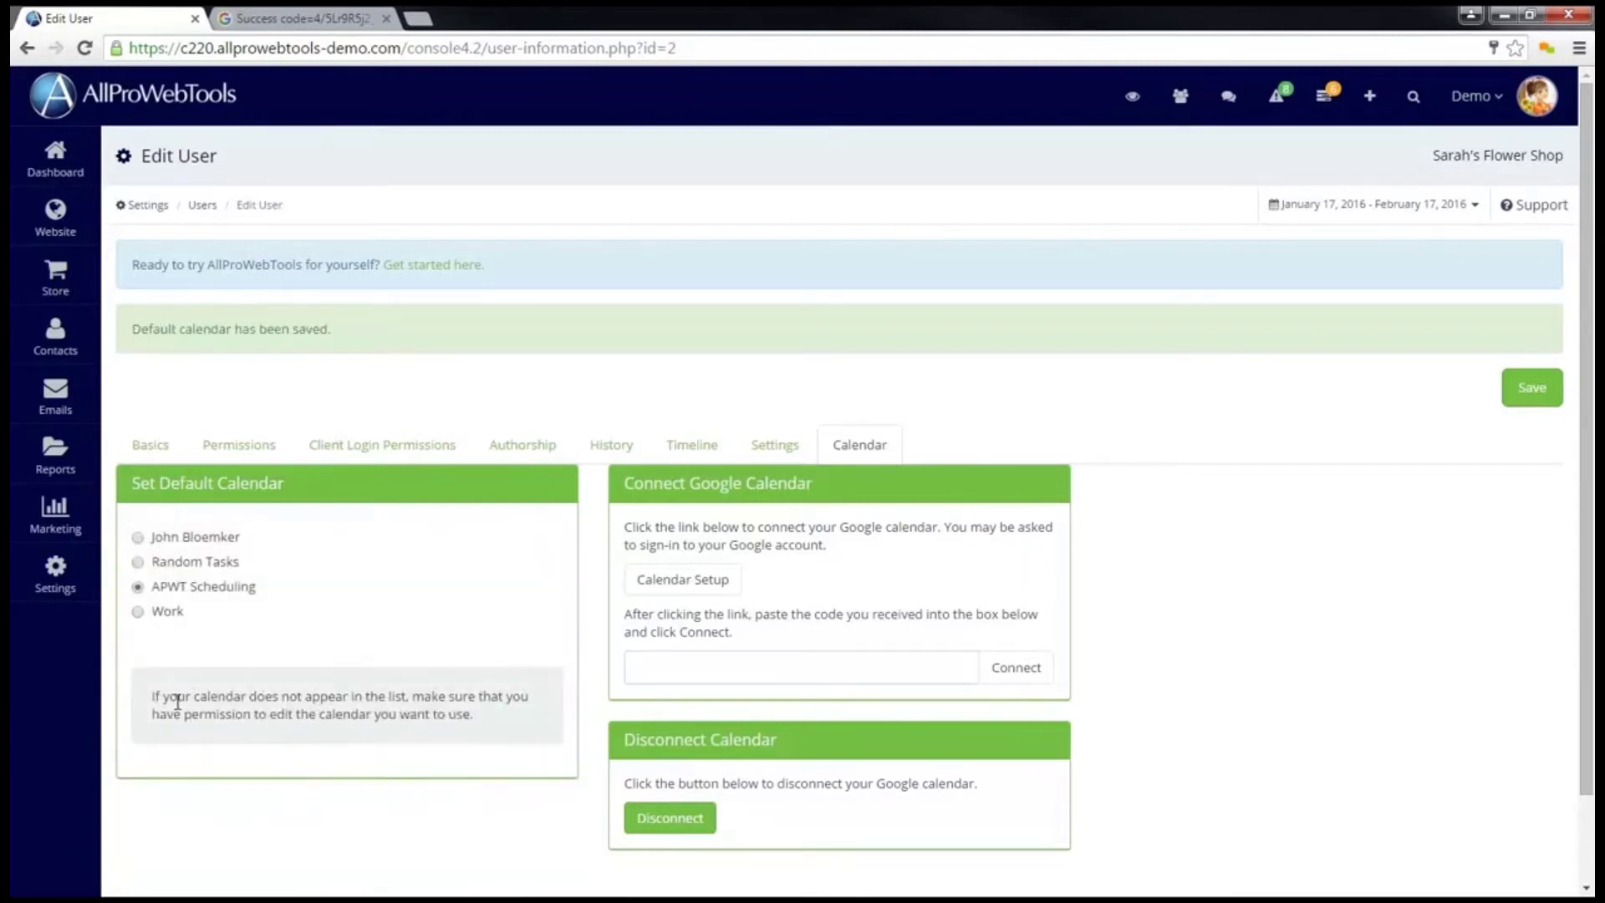
Open Google Calendar in a new browser tab and view the options for creating another calendar under My calendars.
click(417, 17)
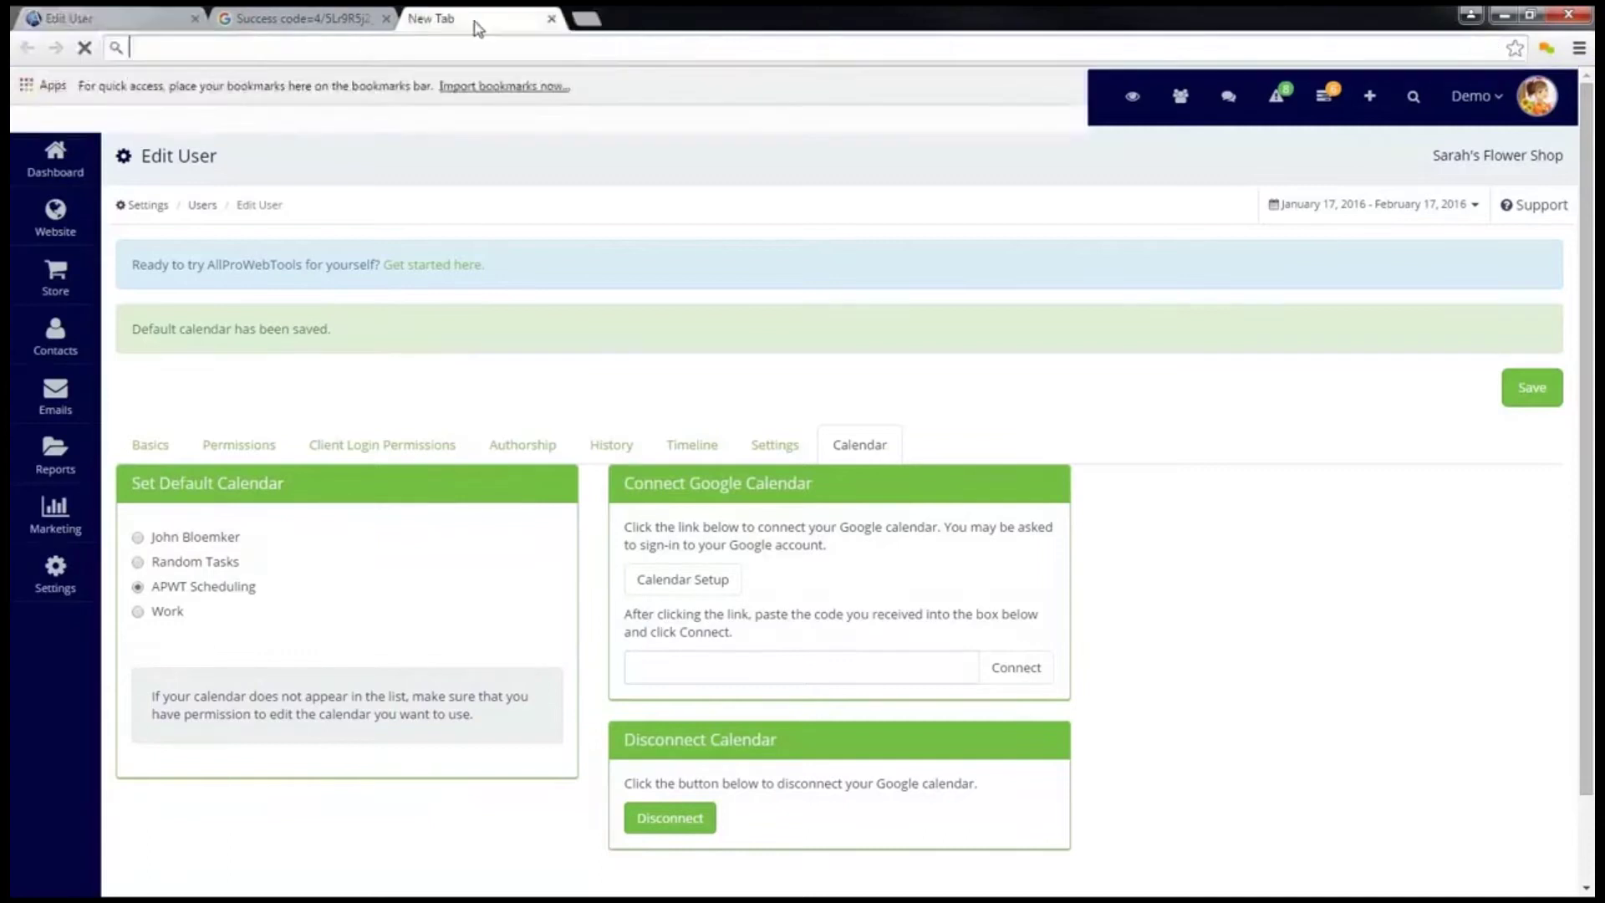
click(1464, 140)
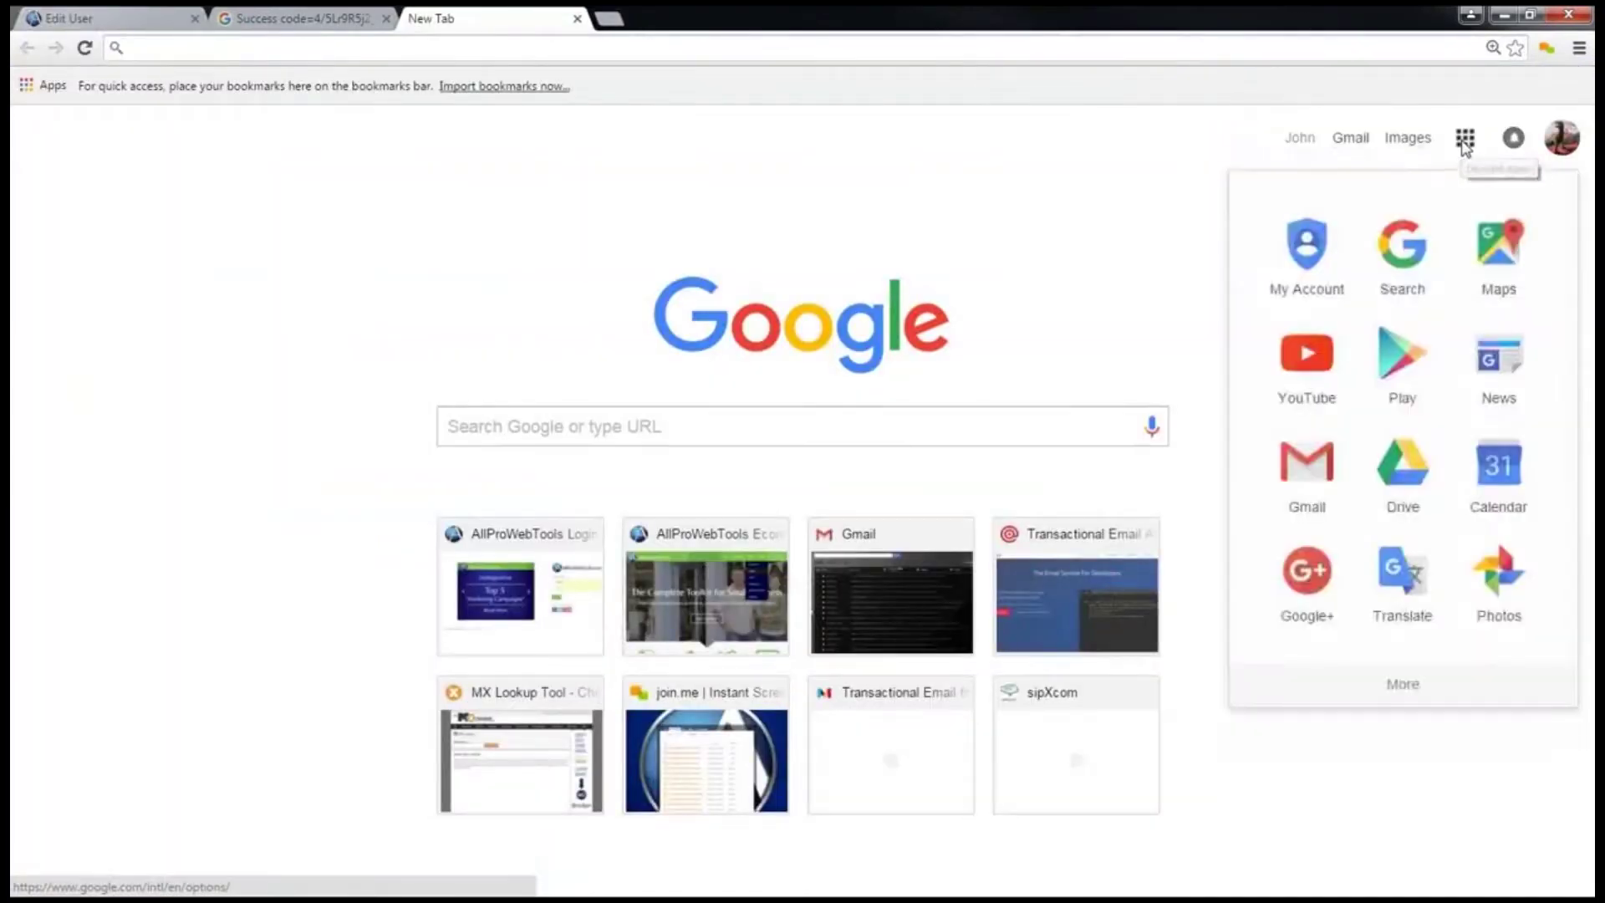
click(1505, 465)
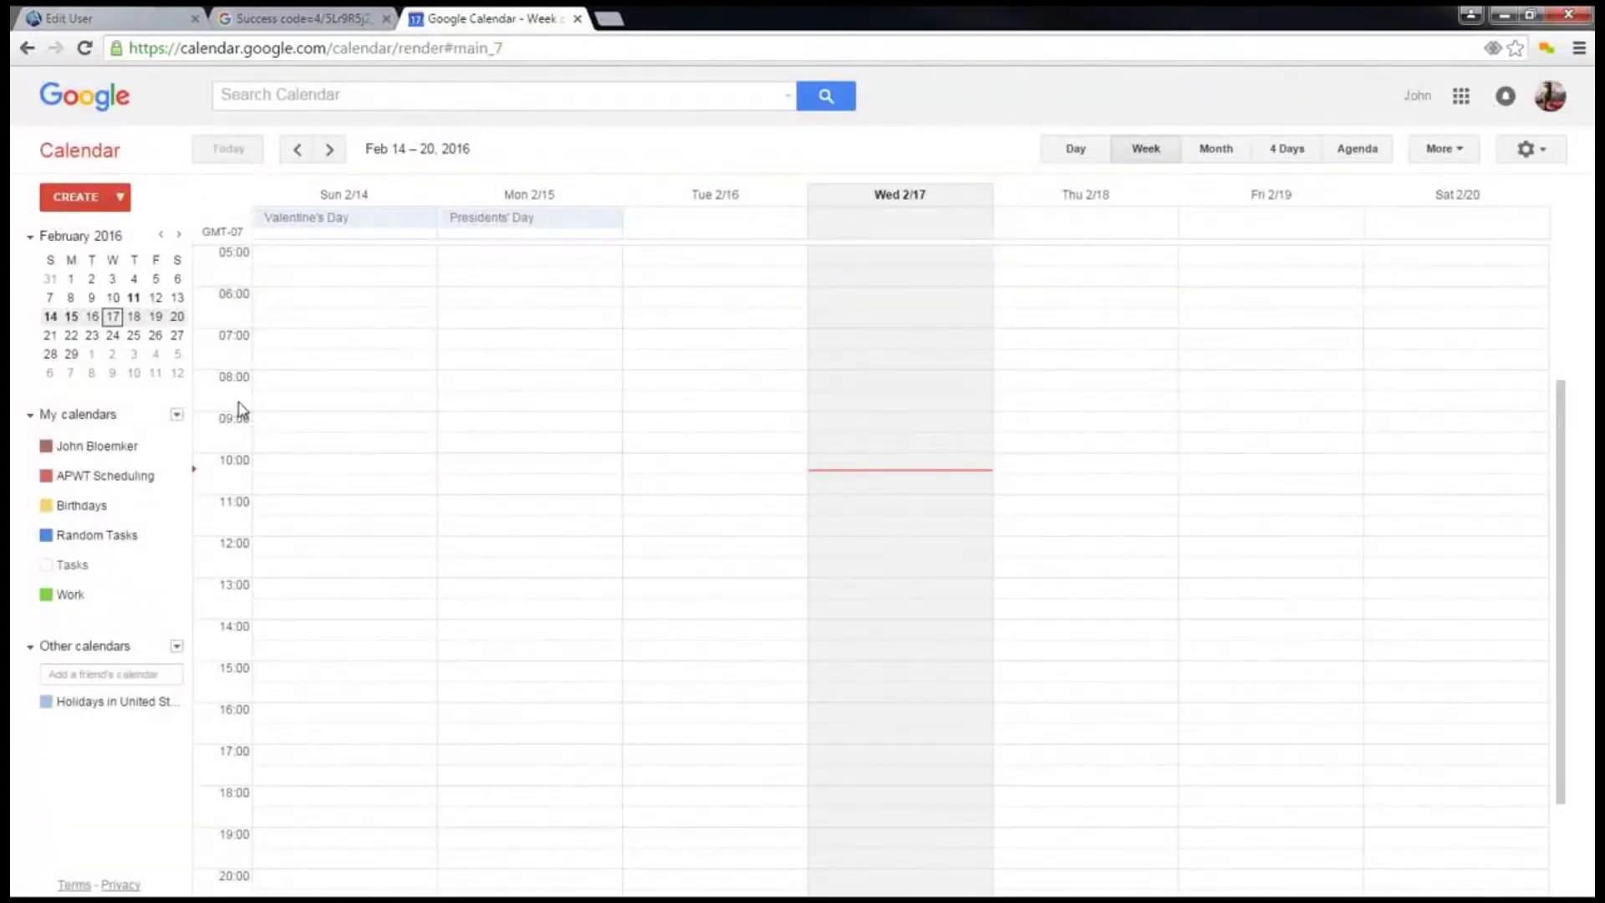
click(177, 417)
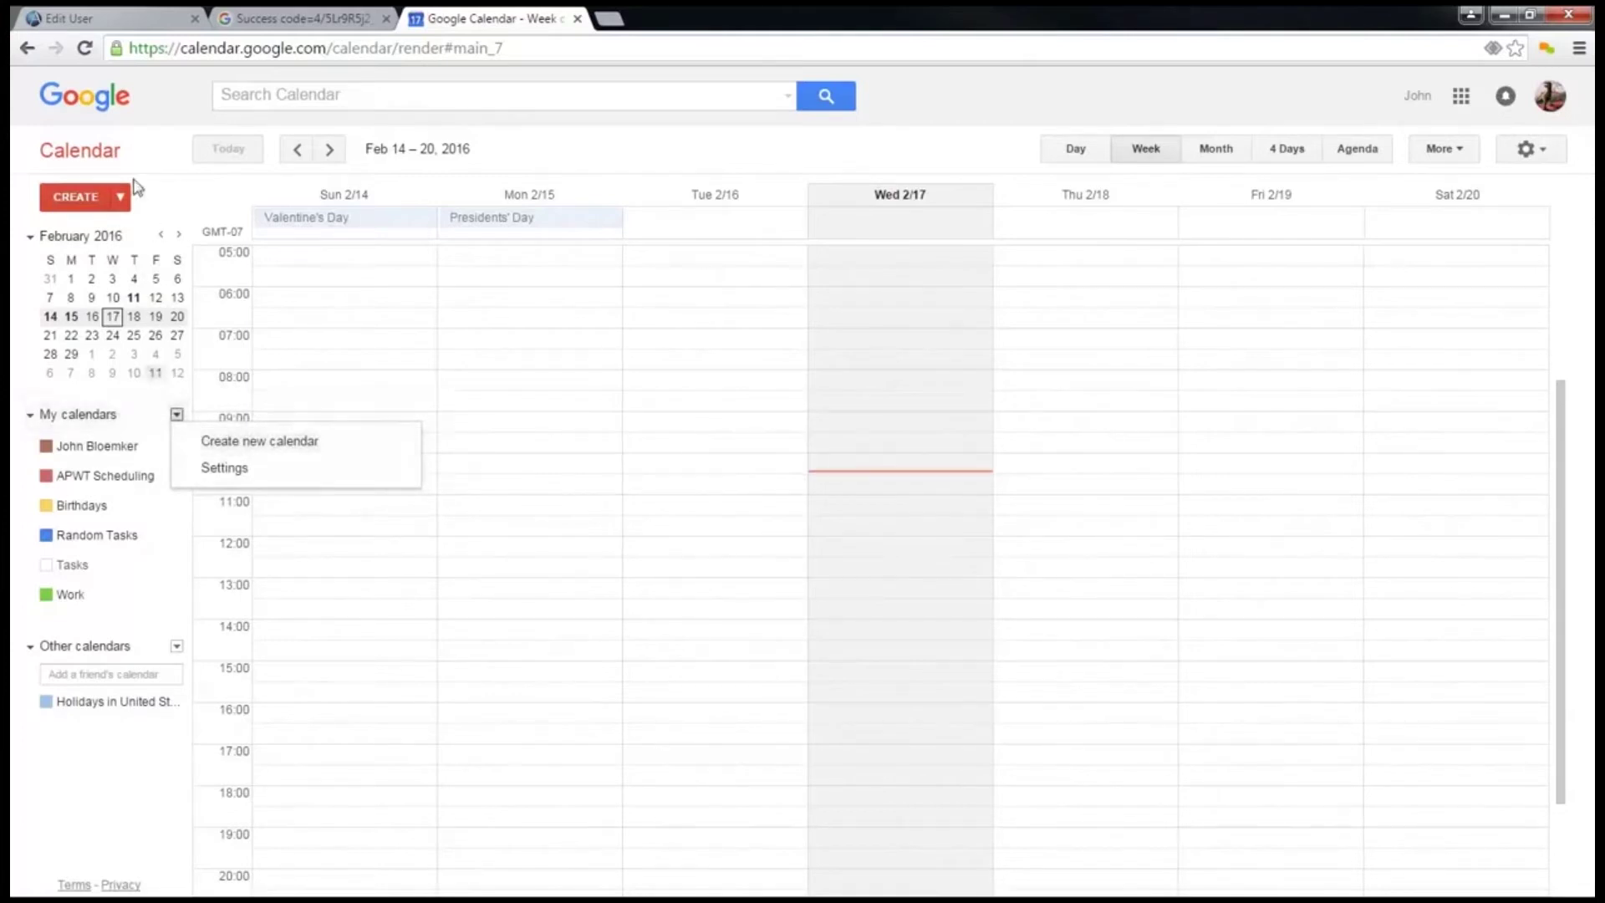
Return to AllProWebTools, search for the customer by last name and open the matching contact record.
click(90, 17)
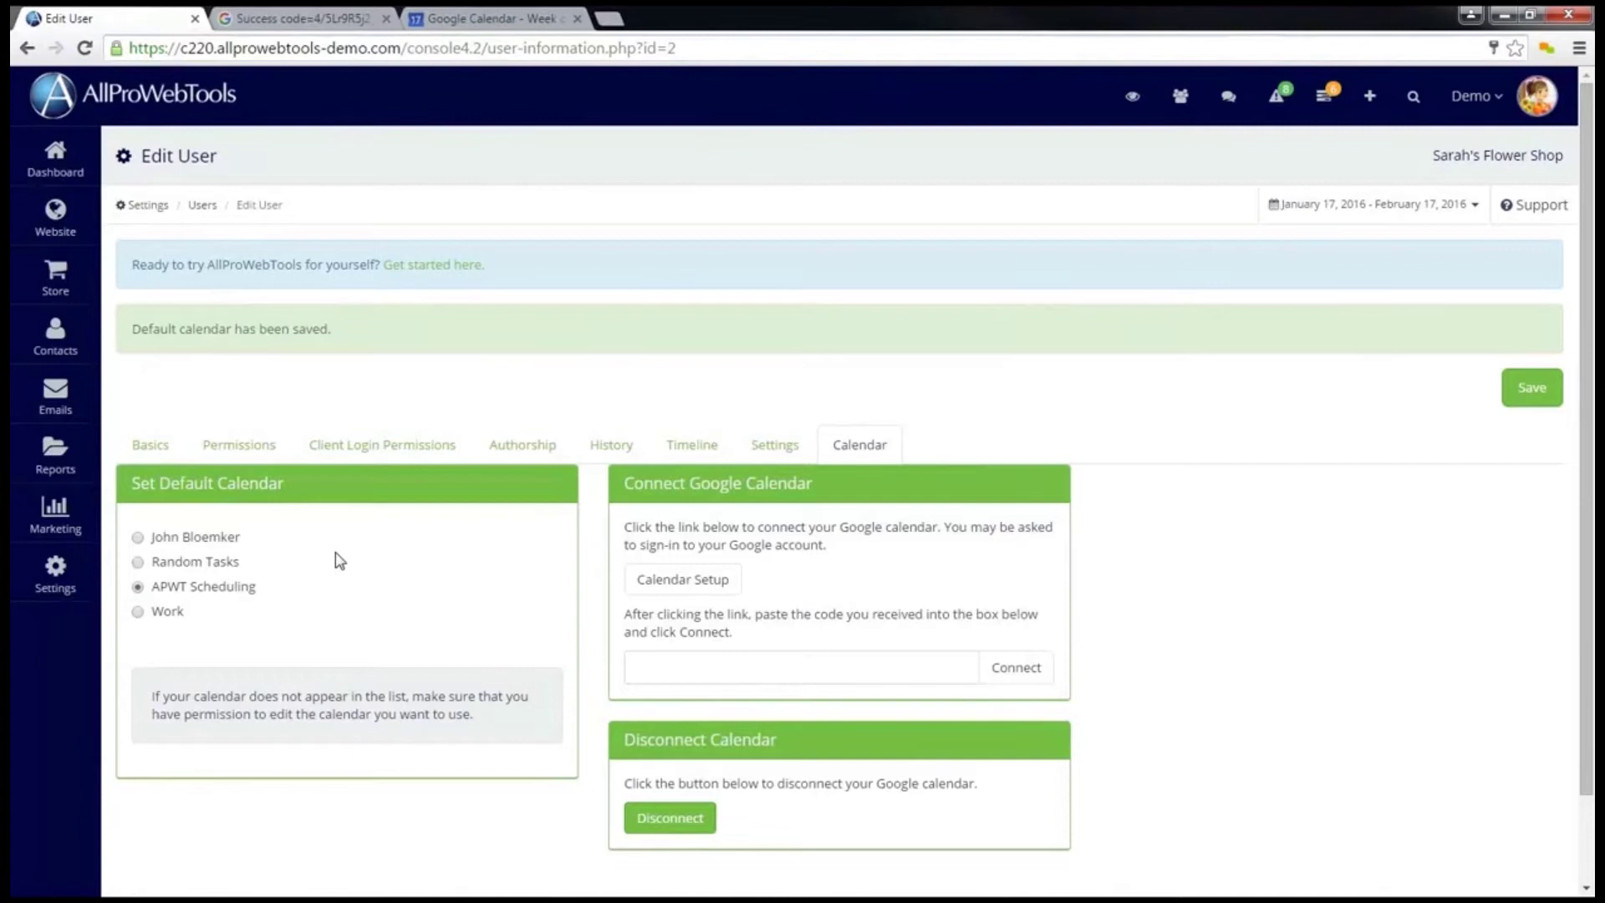
click(1413, 97)
text(mi)
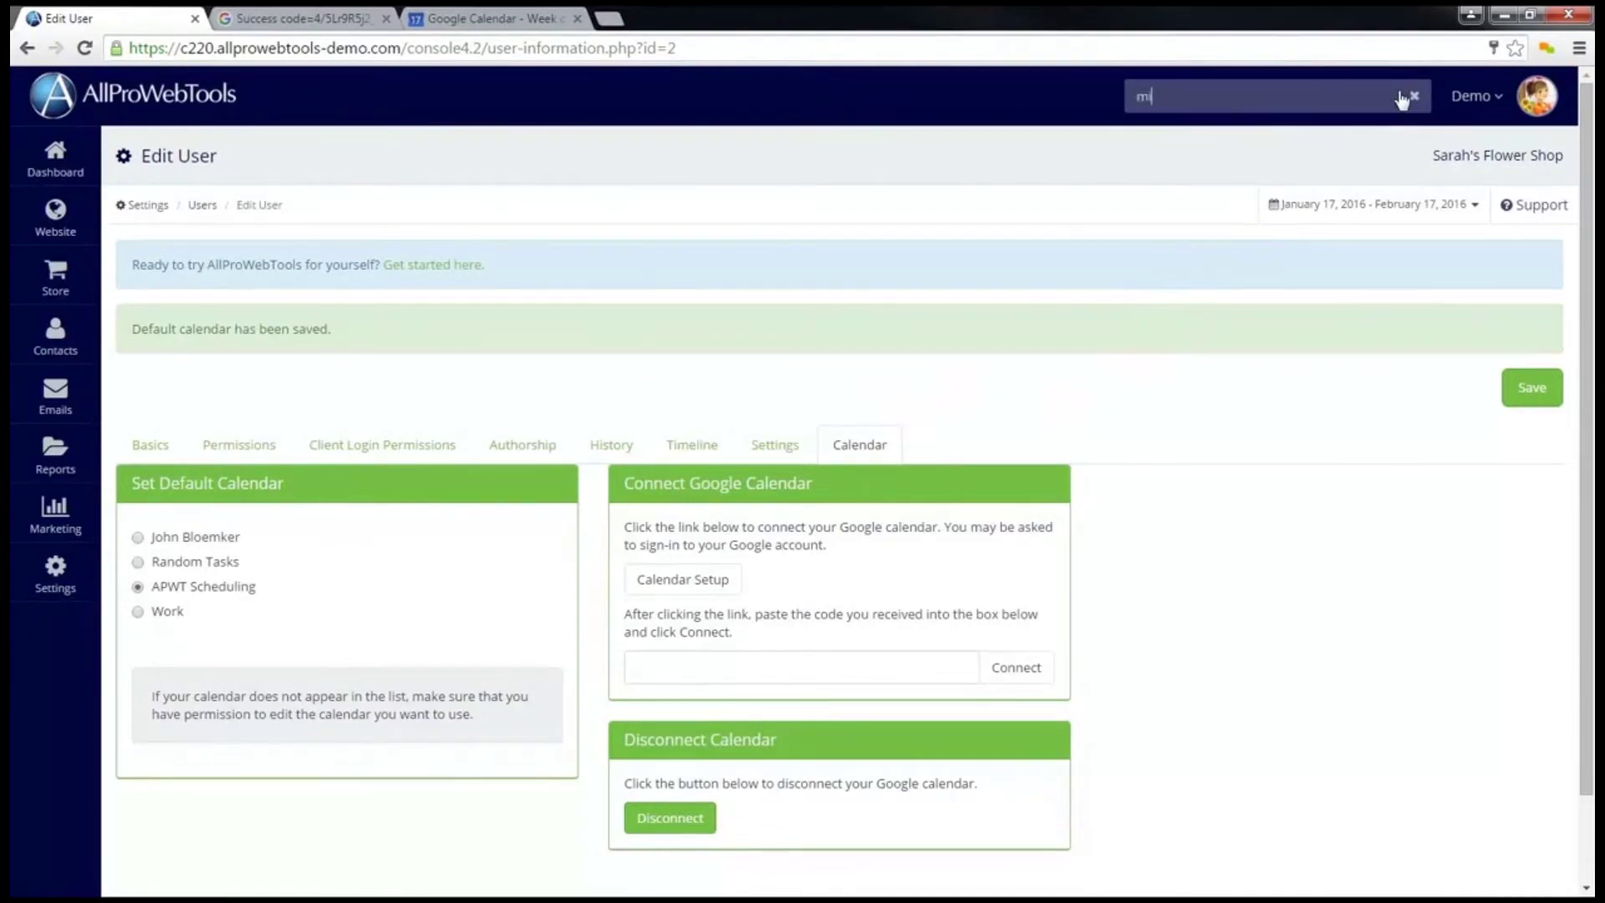
text(ller)
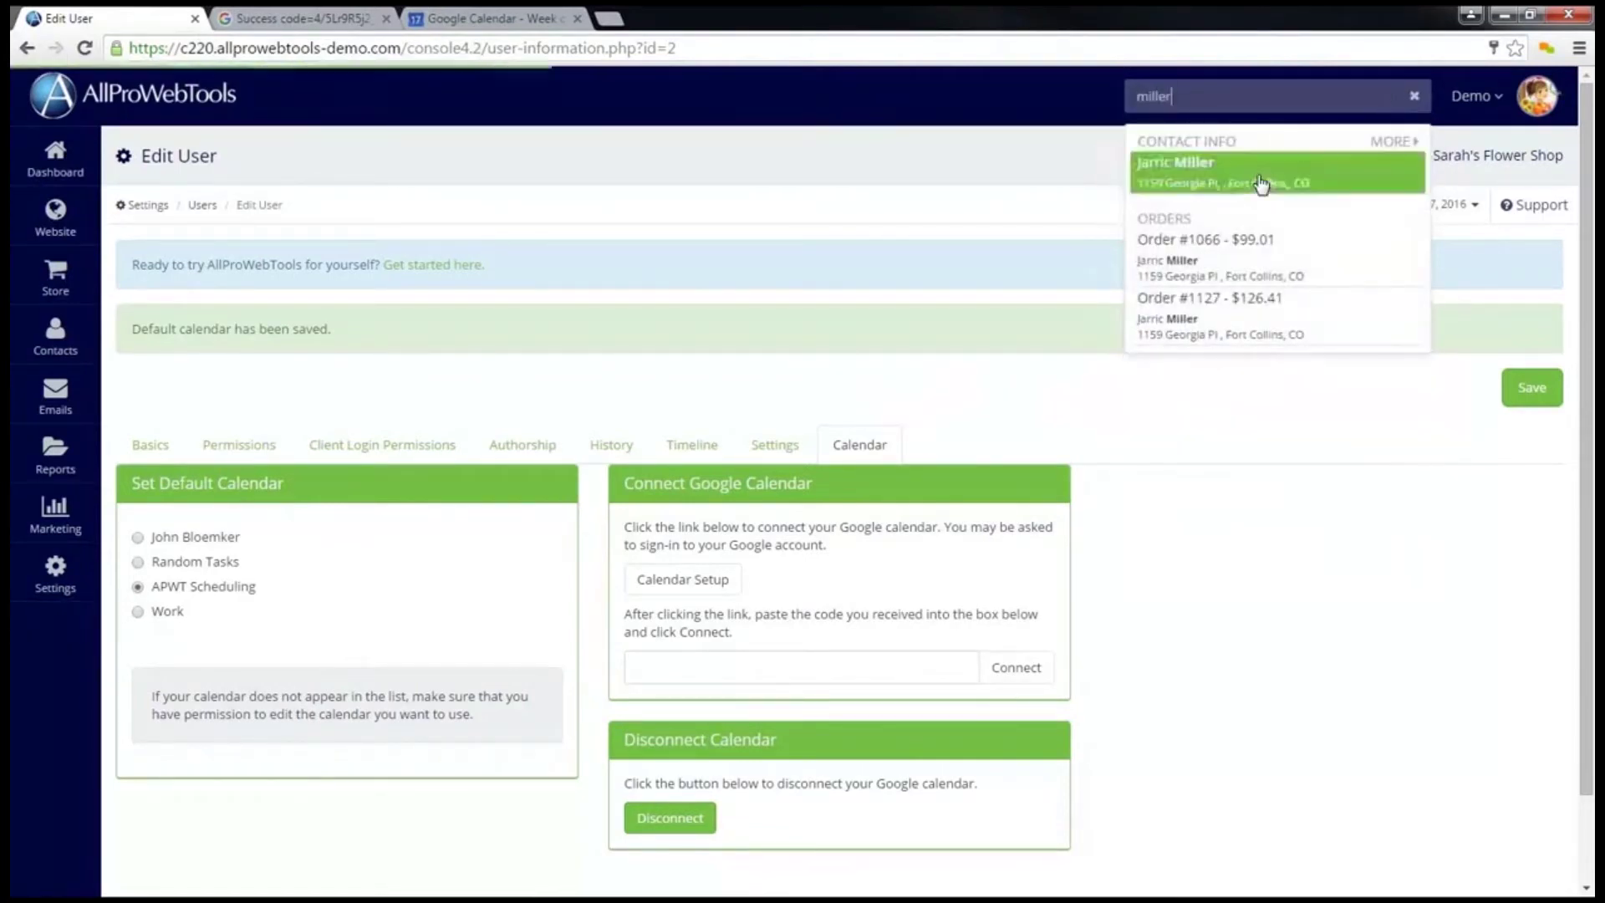
click(1261, 185)
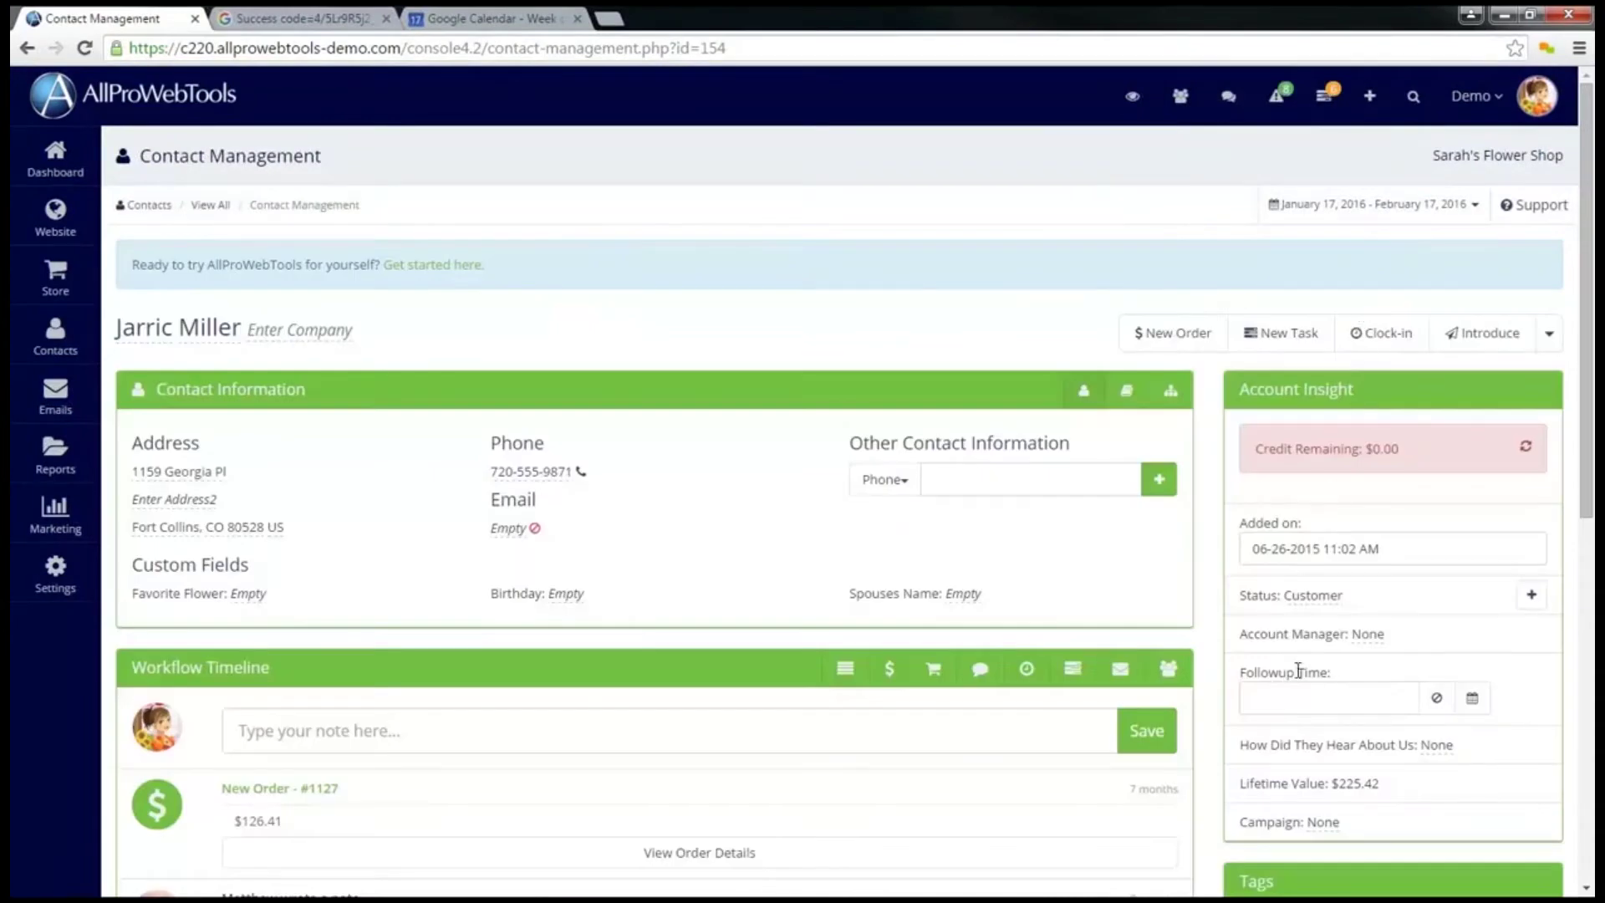
click(1299, 698)
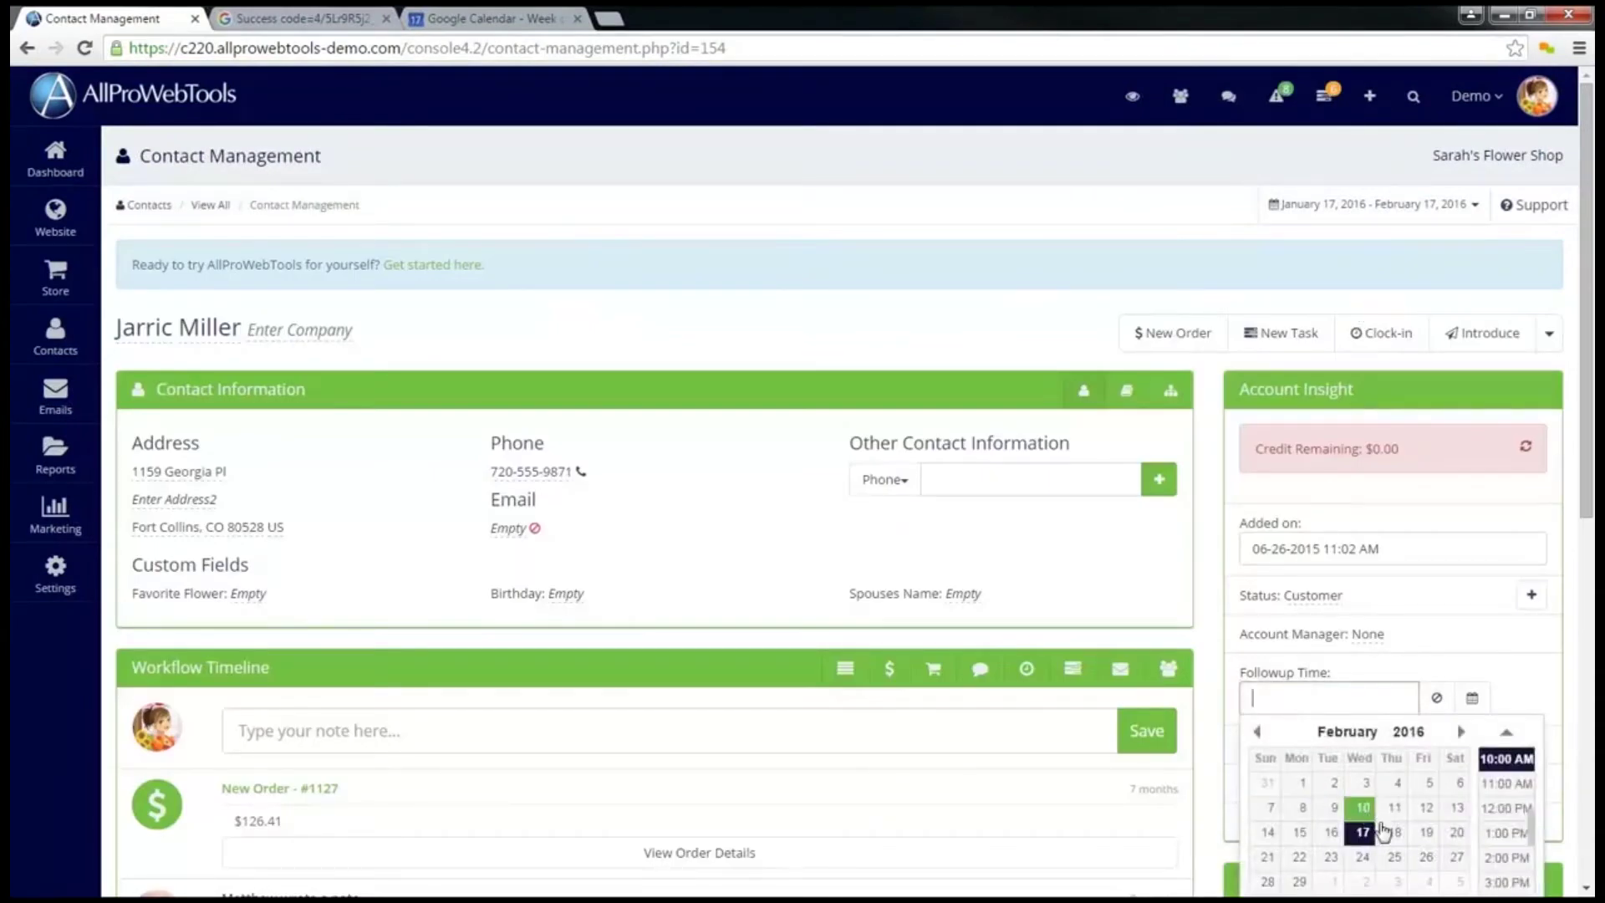
click(1391, 831)
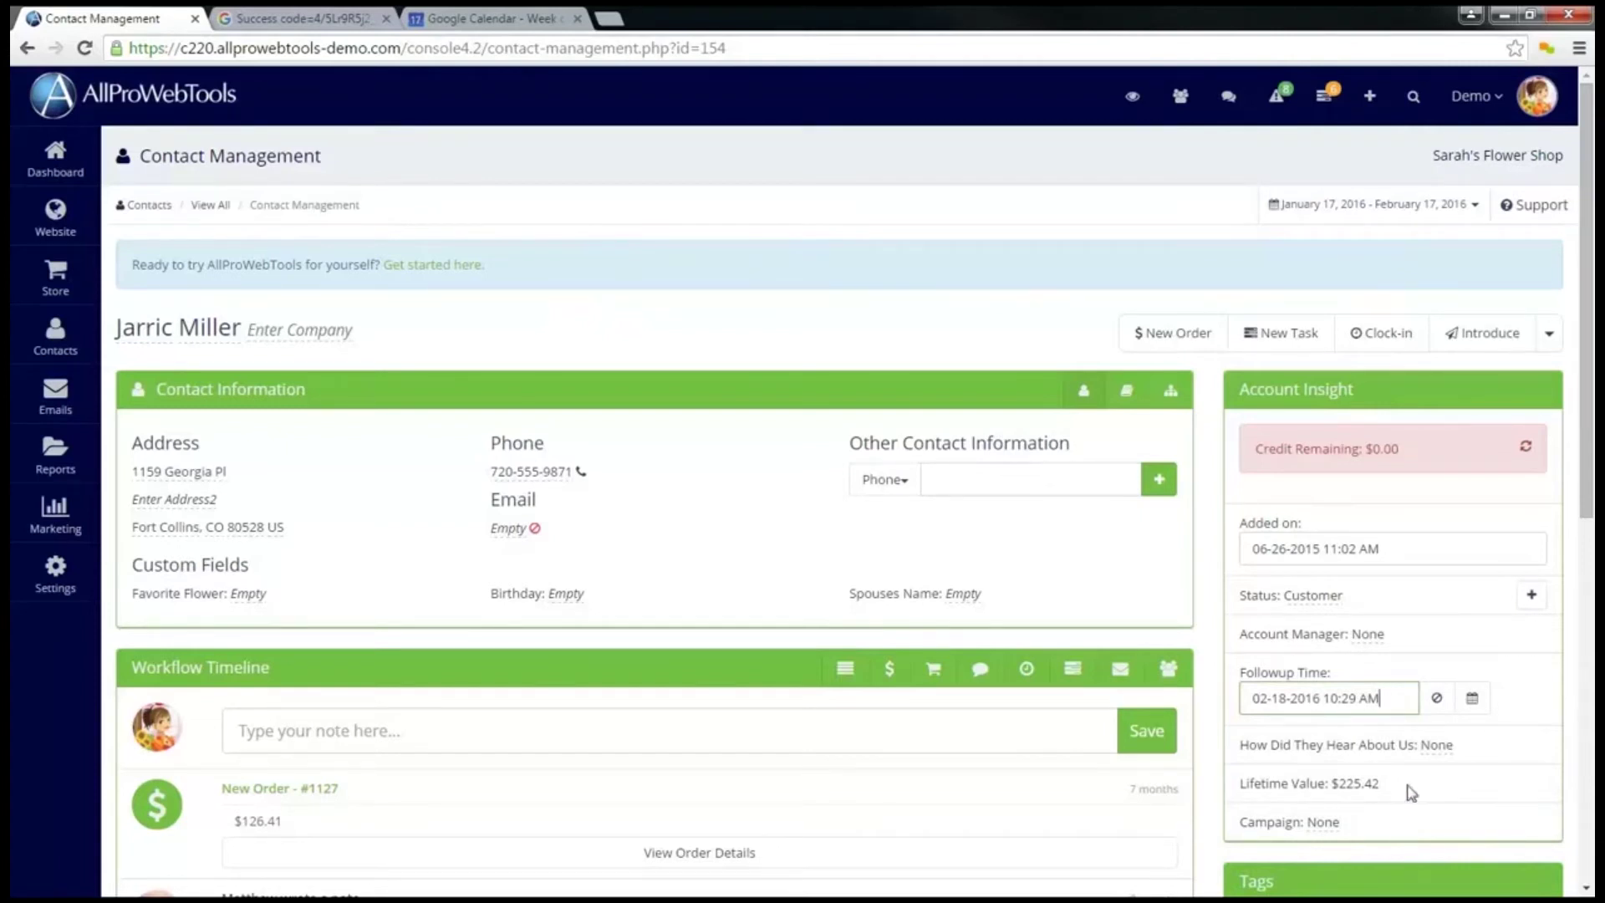
click(1474, 706)
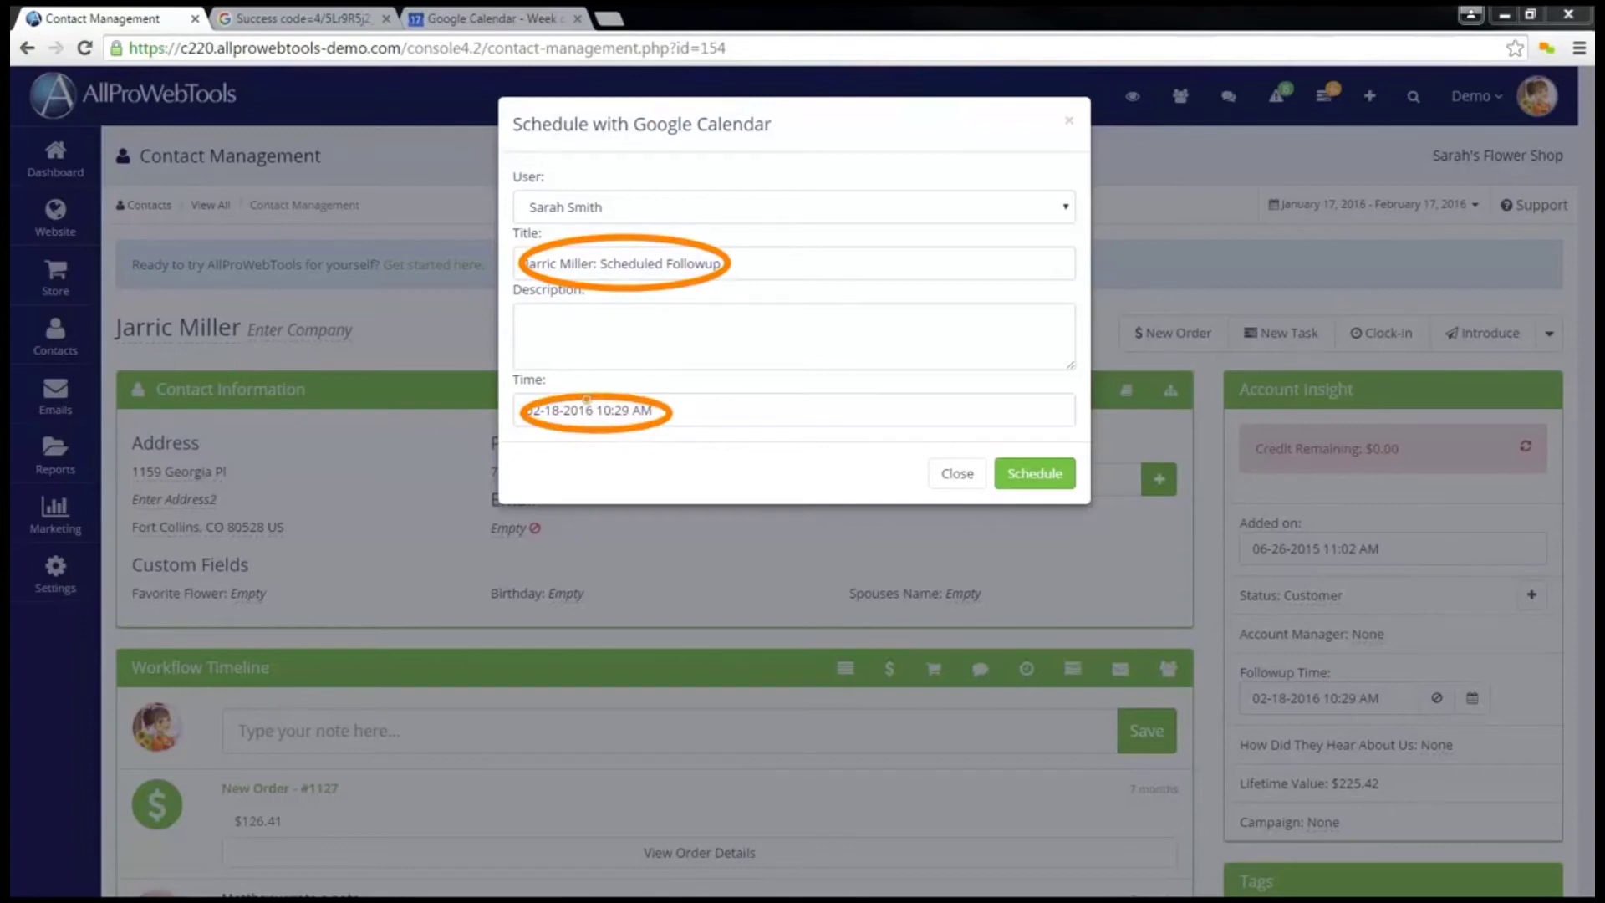
click(590, 338)
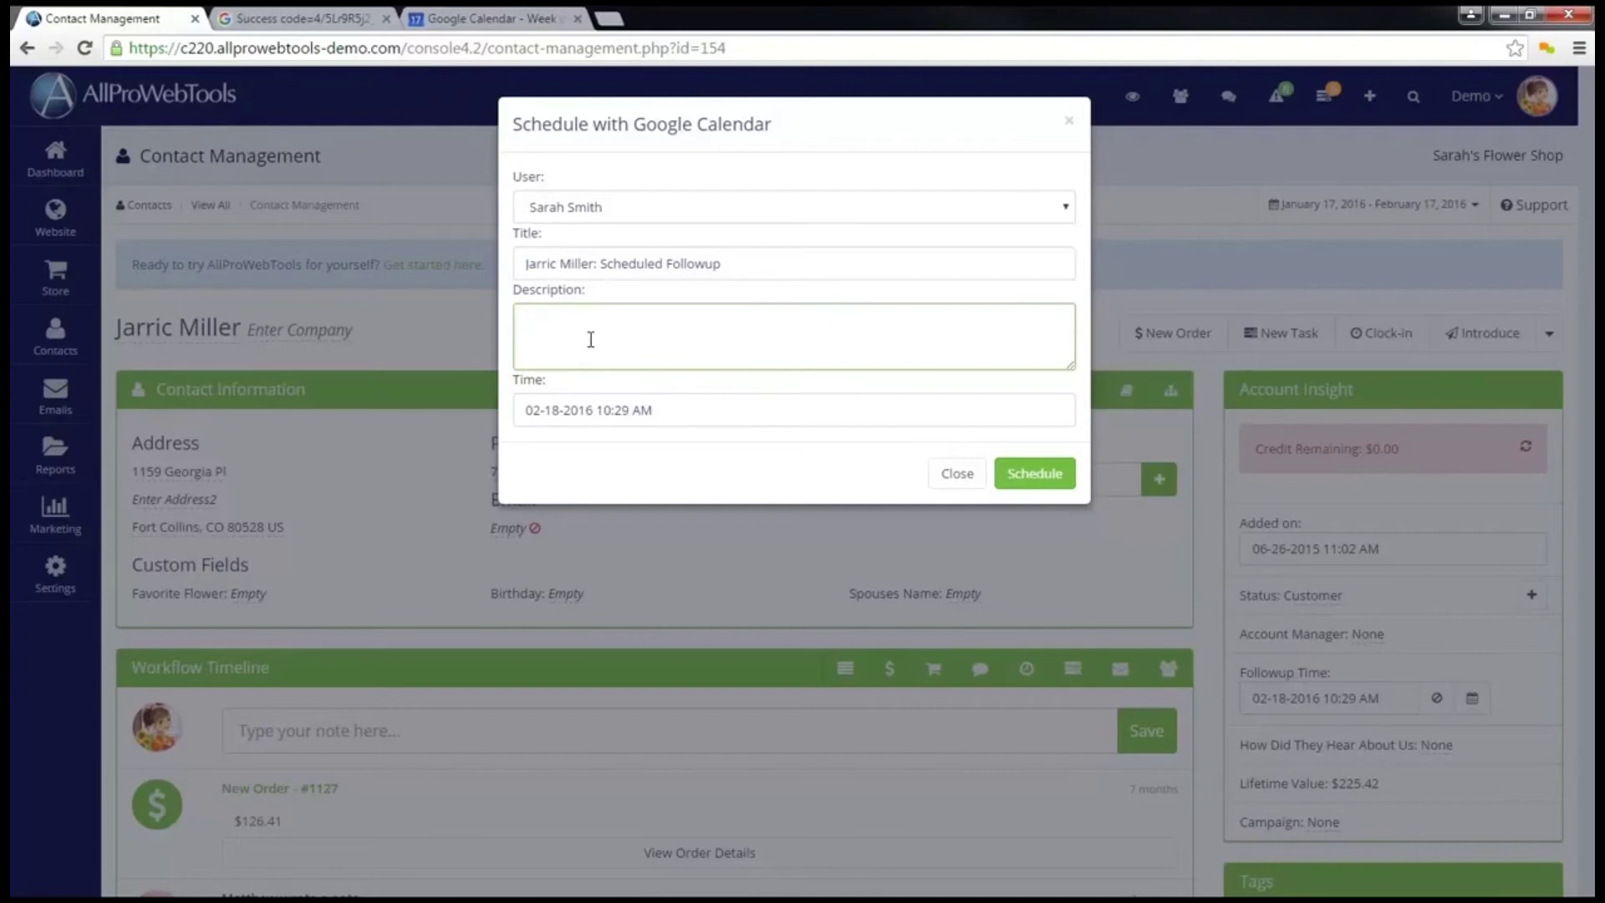
click(623, 215)
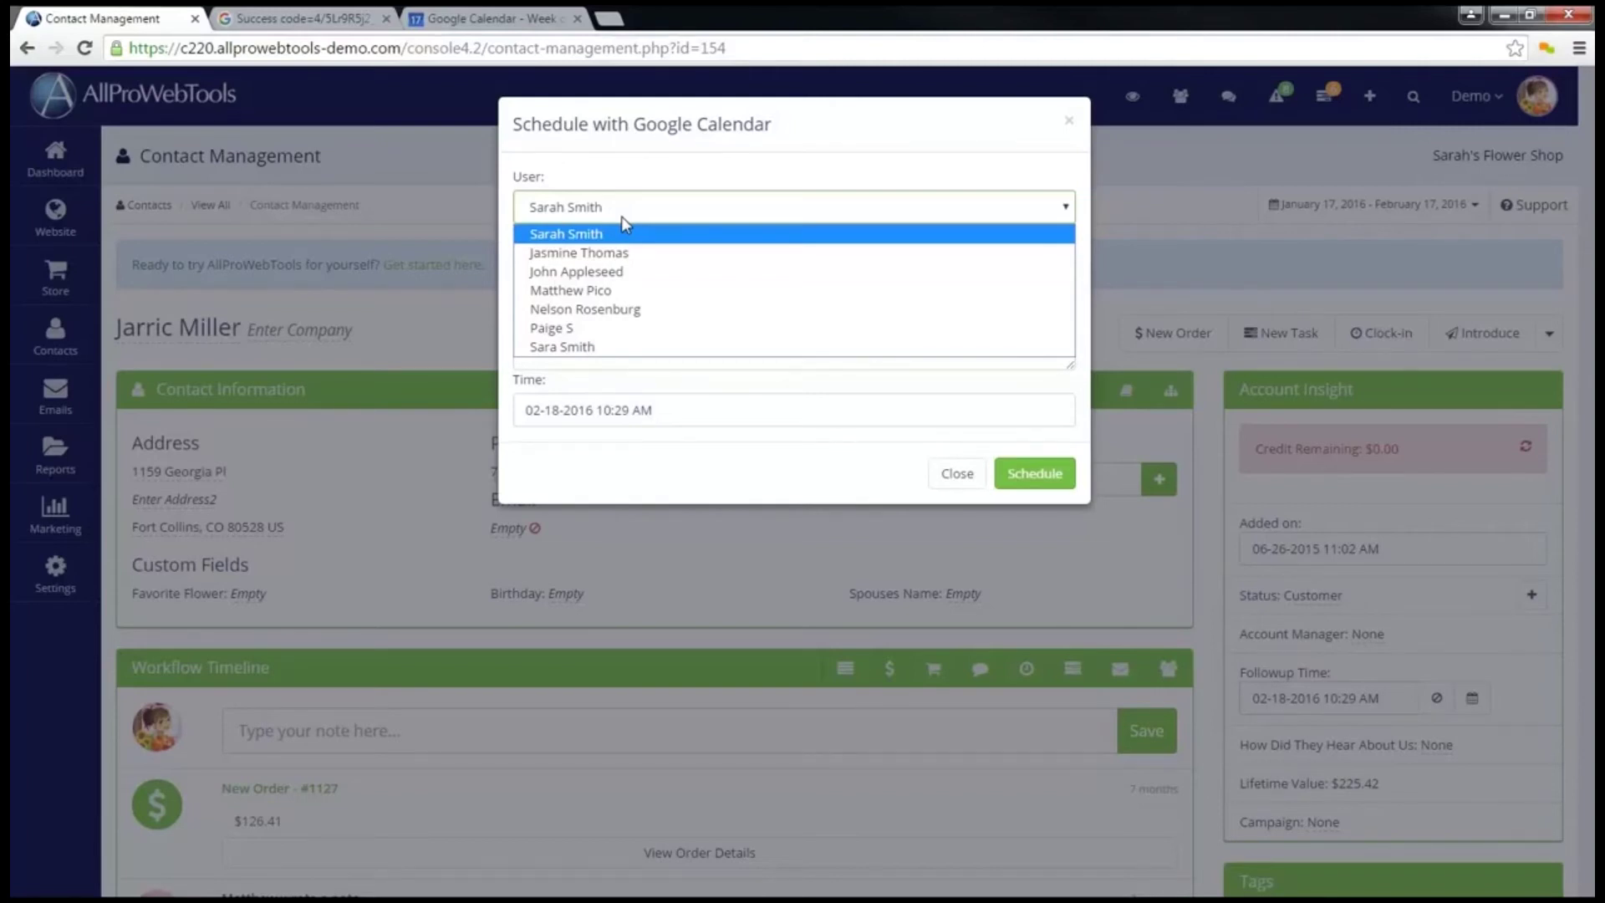
click(609, 219)
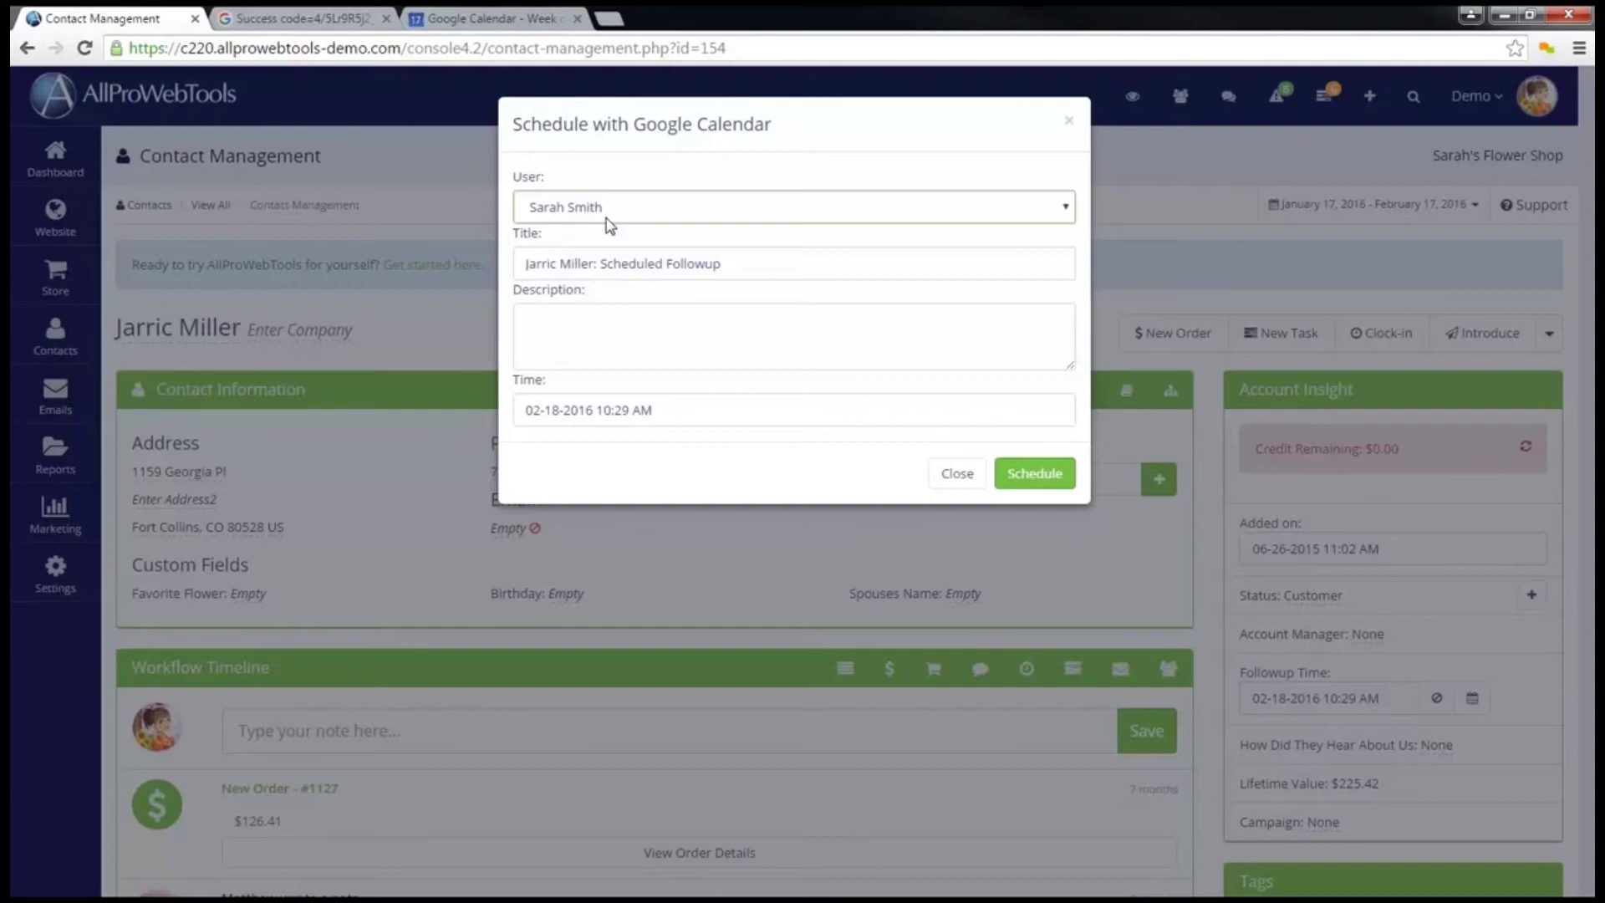
click(1025, 488)
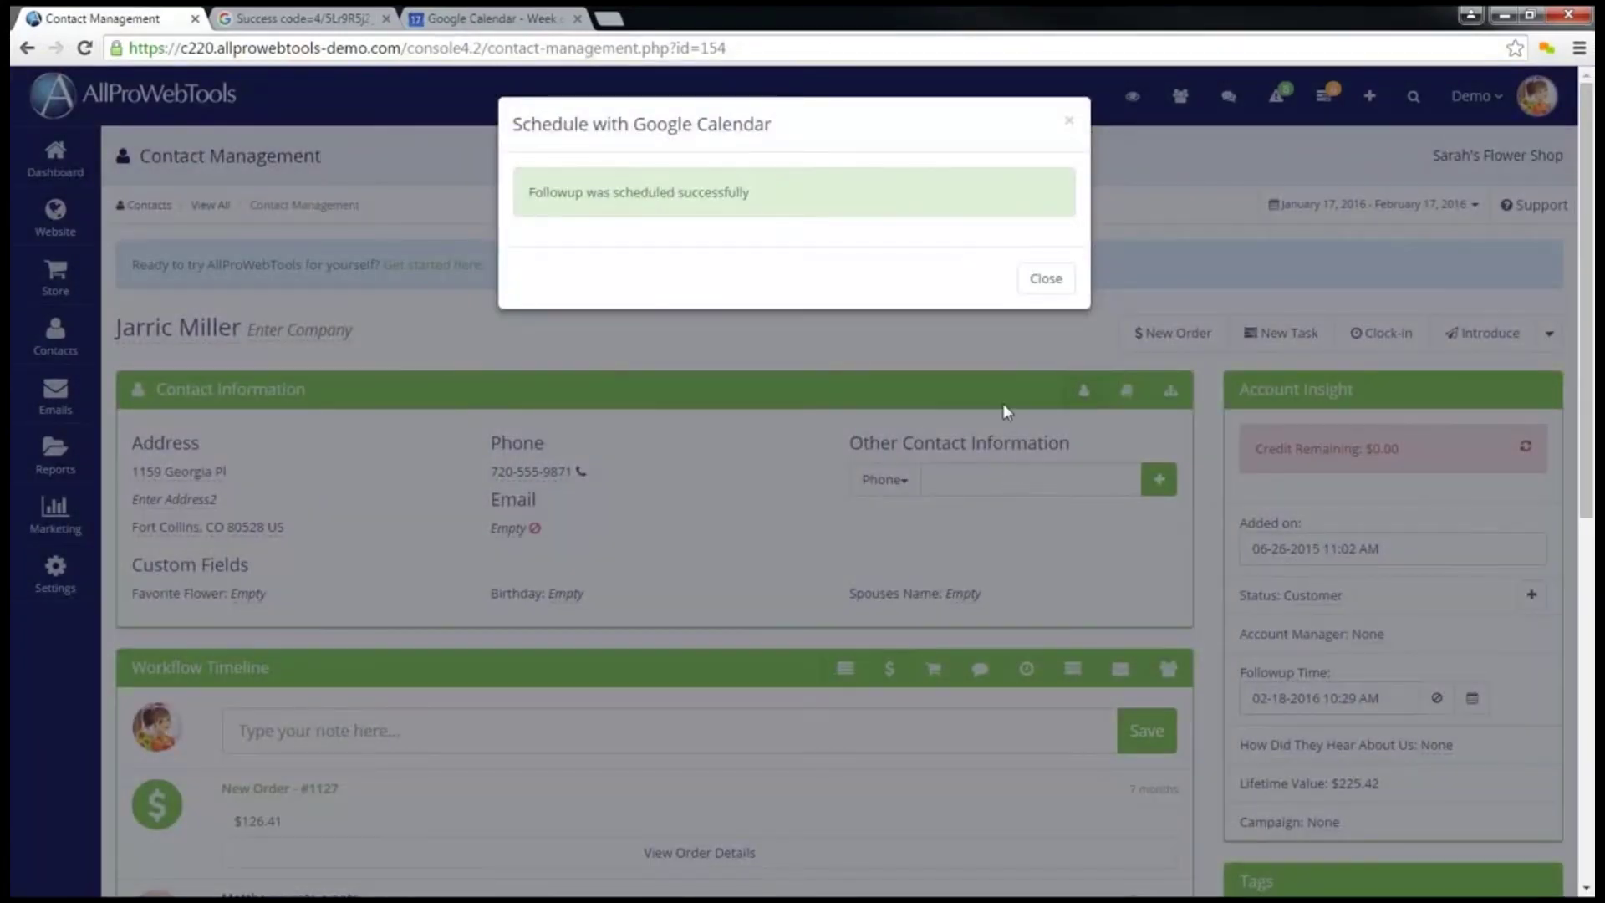
Close the scheduling confirmation and switch to Google Calendar to check the contact's follow-up in the week view.
click(1041, 281)
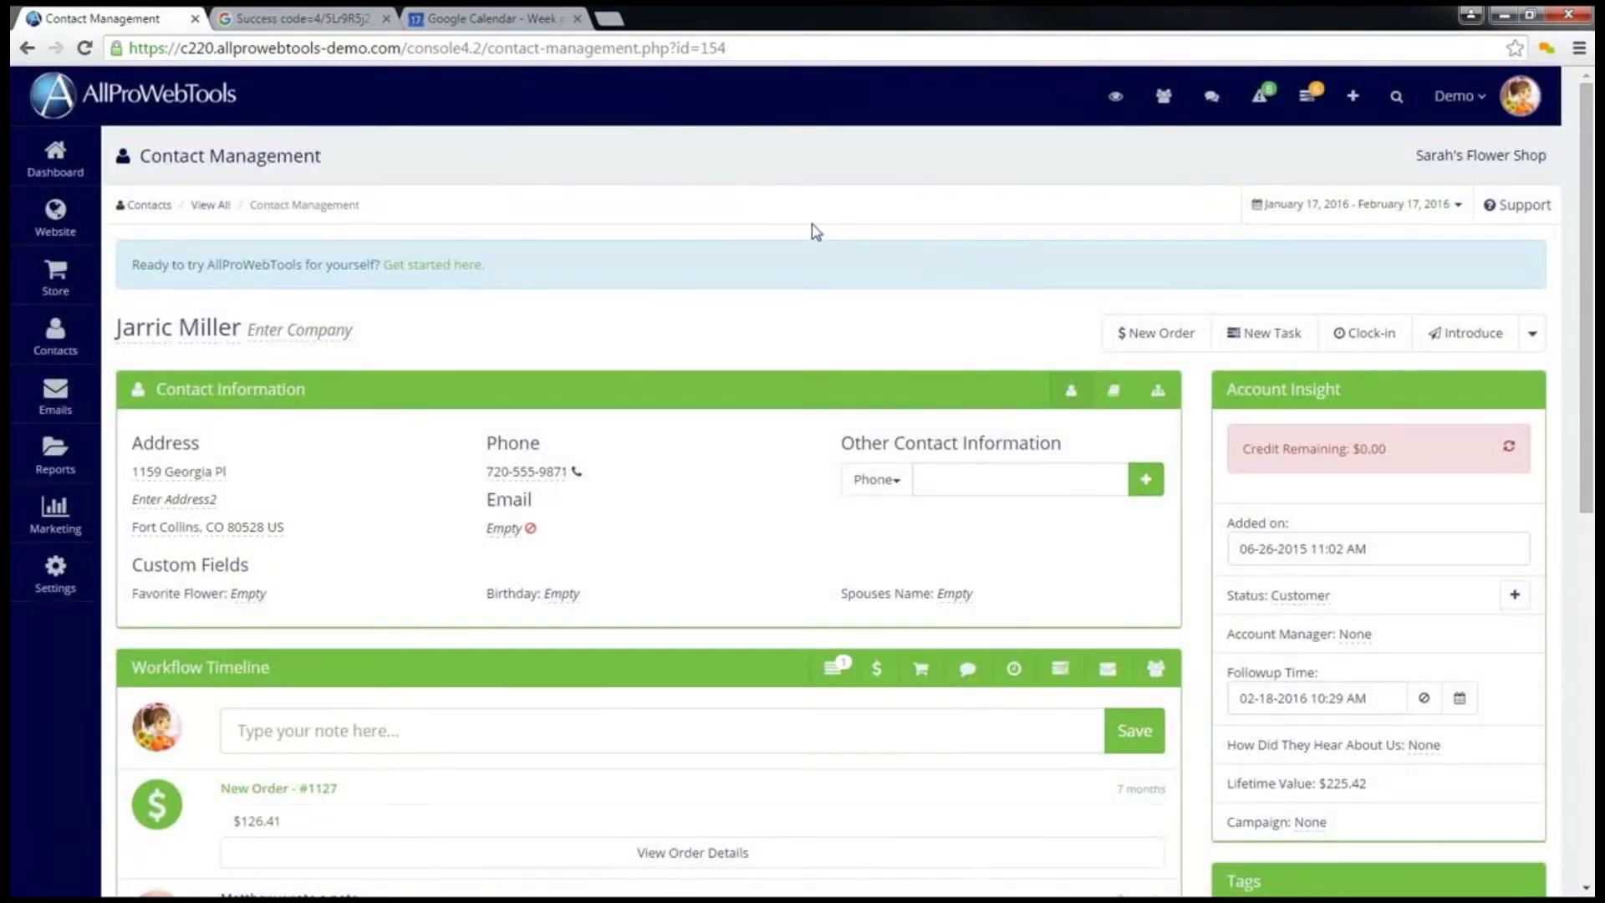
click(483, 23)
mouse_move(1075, 448)
mouse_down()
mouse_move(1014, 448)
mouse_move(1096, 505)
mouse_move(1014, 450)
mouse_up()
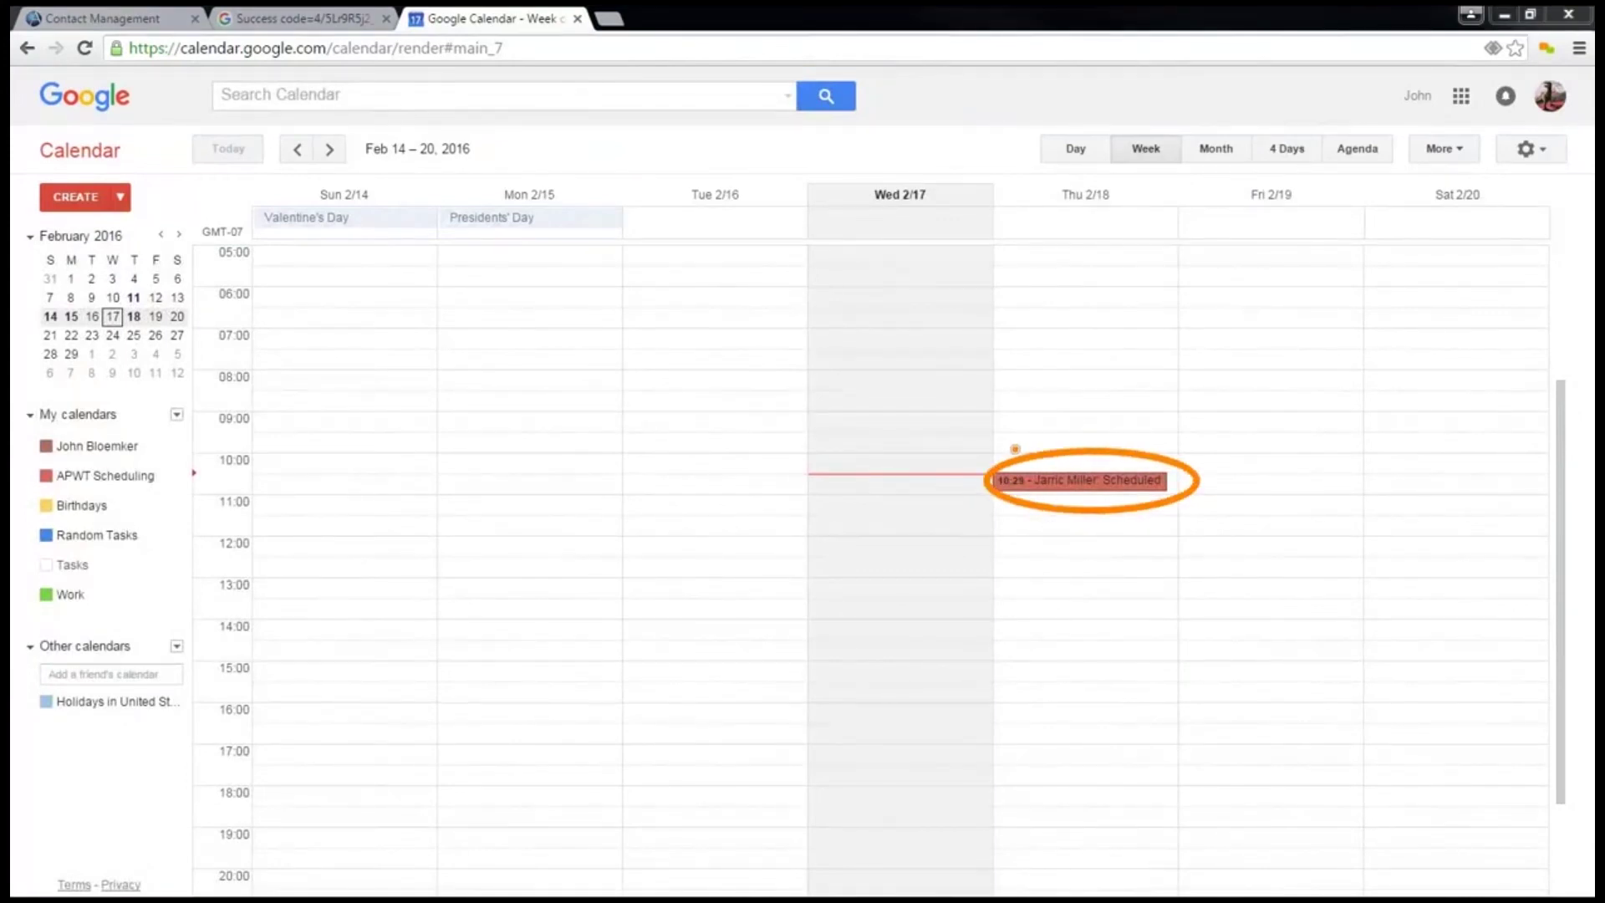
Return to AllProWebTools and open the "Hiring new employees." task from the new tasks list.
click(108, 18)
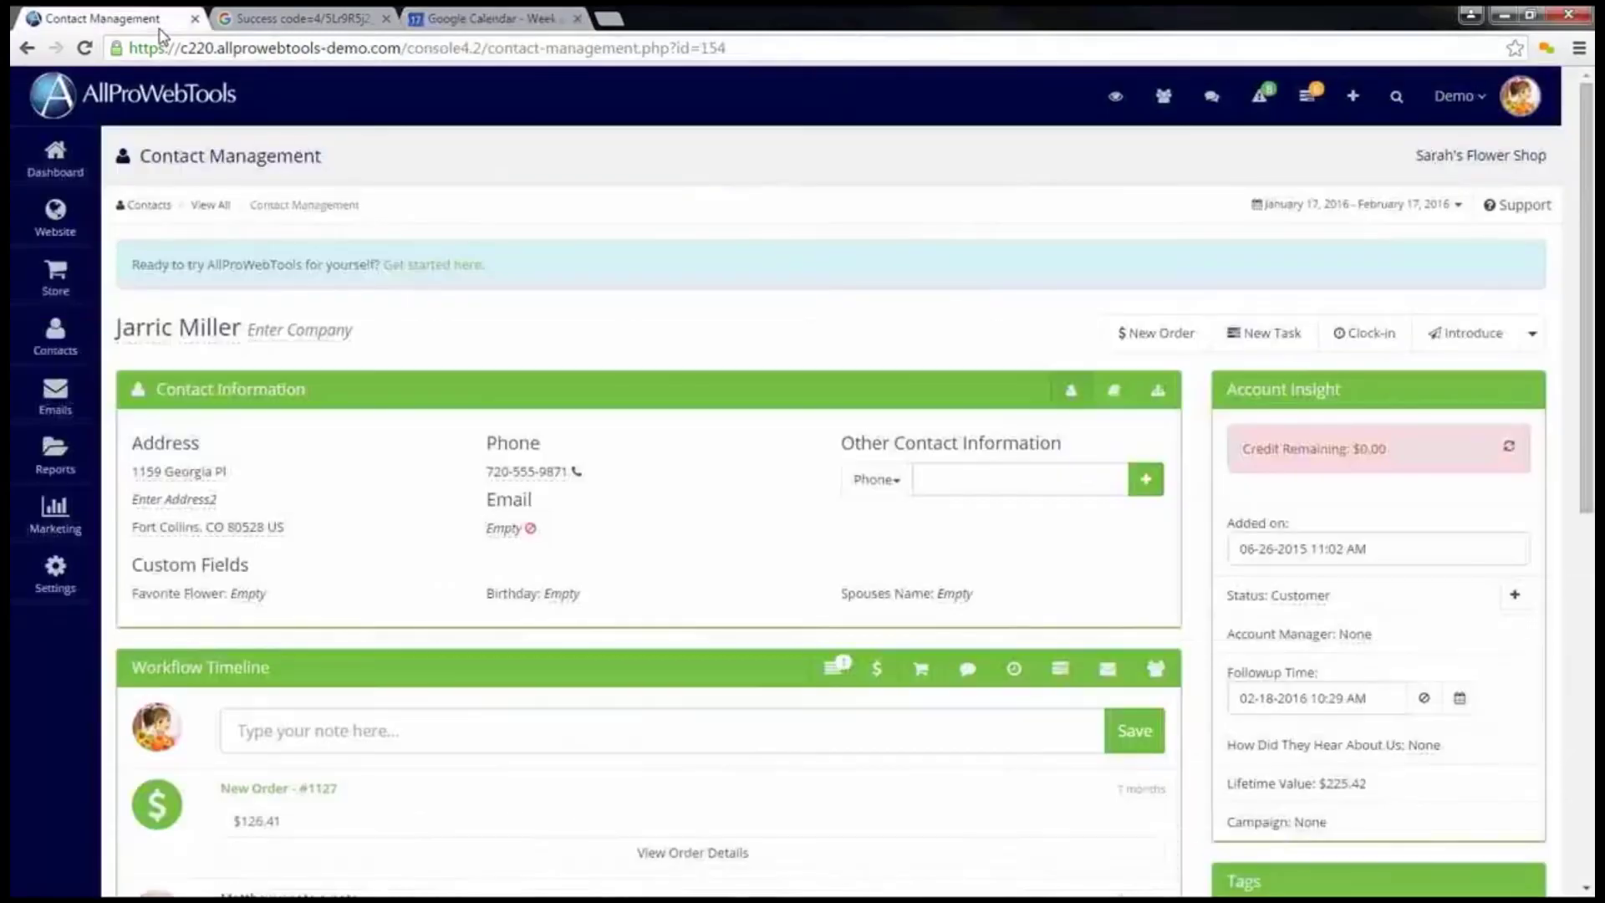
click(1313, 113)
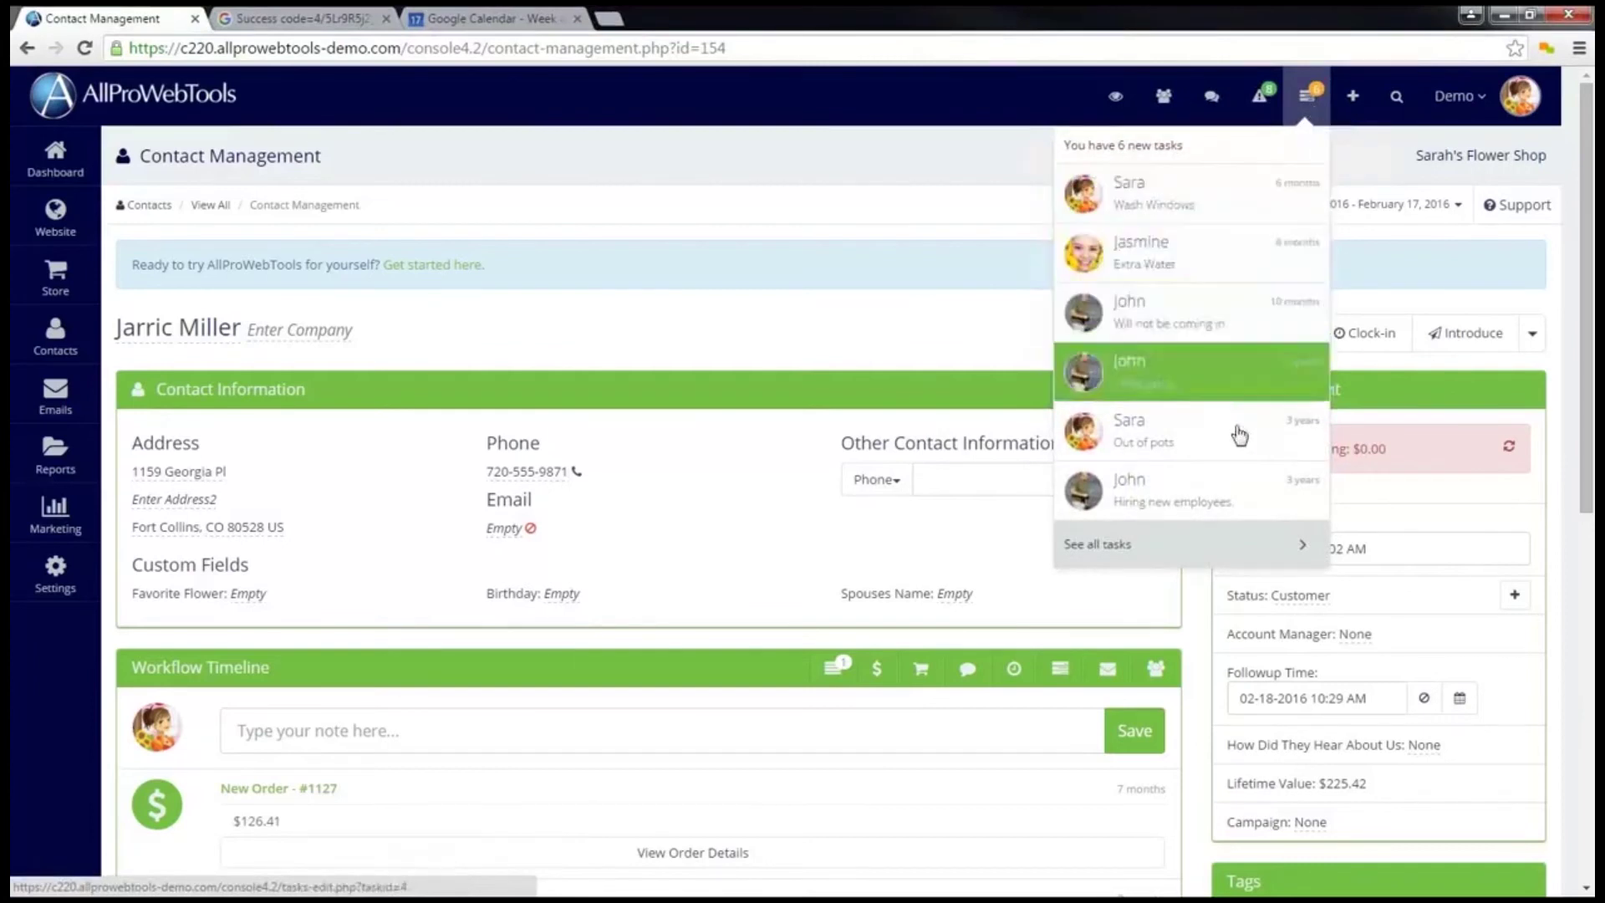
click(1226, 489)
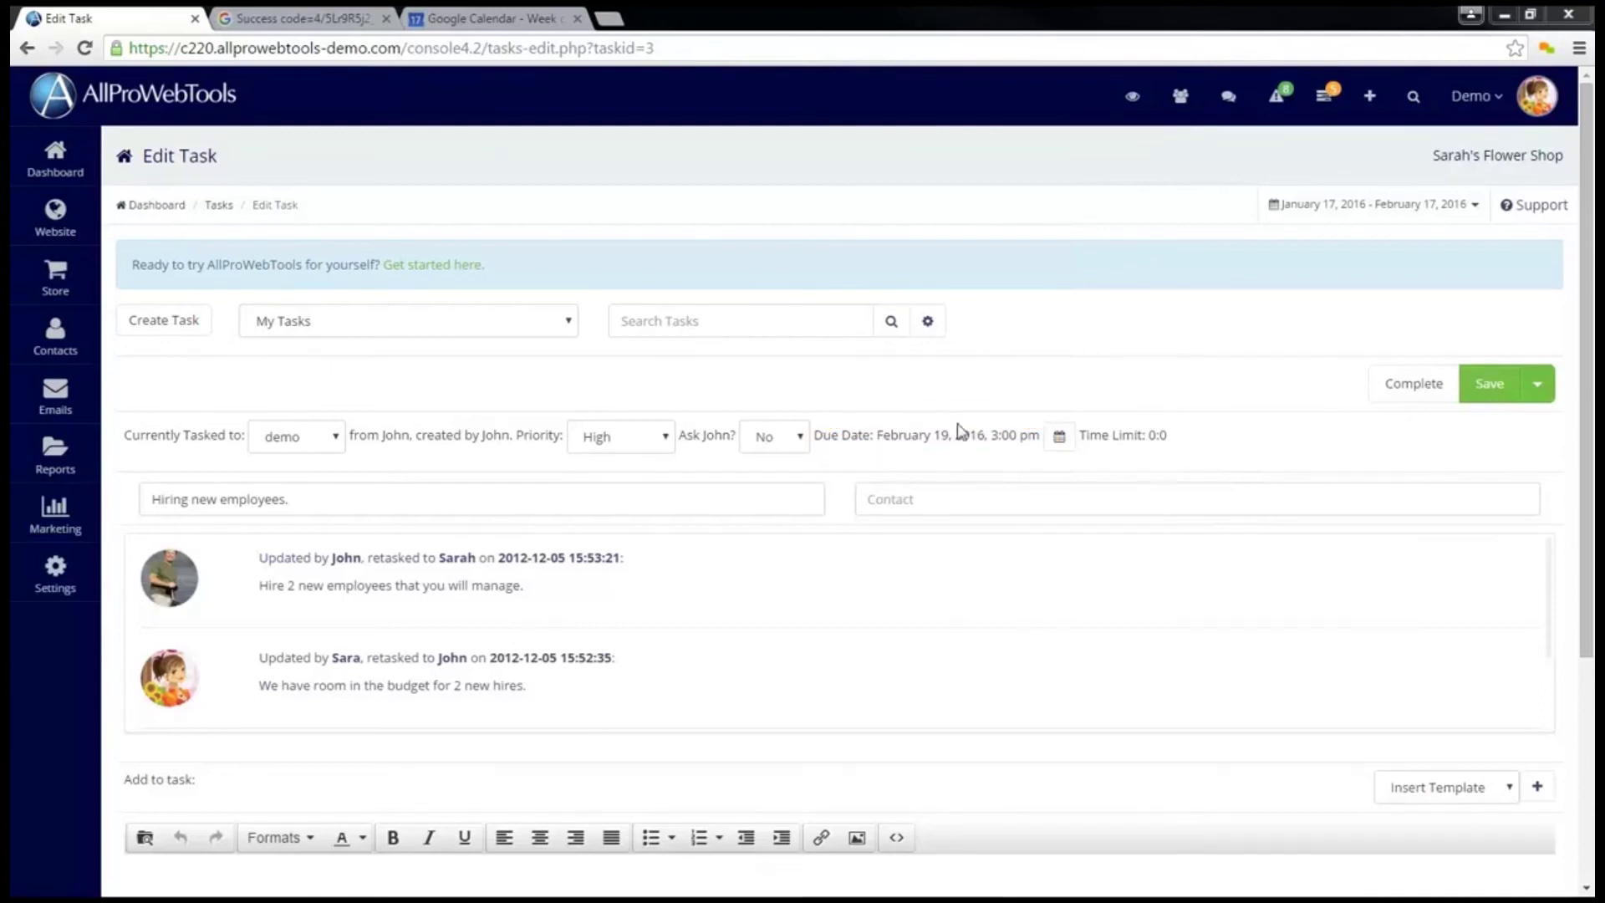
Schedule the task's due date in Google Calendar for the preselected user, keeping the prefilled title and time and an empty description.
click(1059, 438)
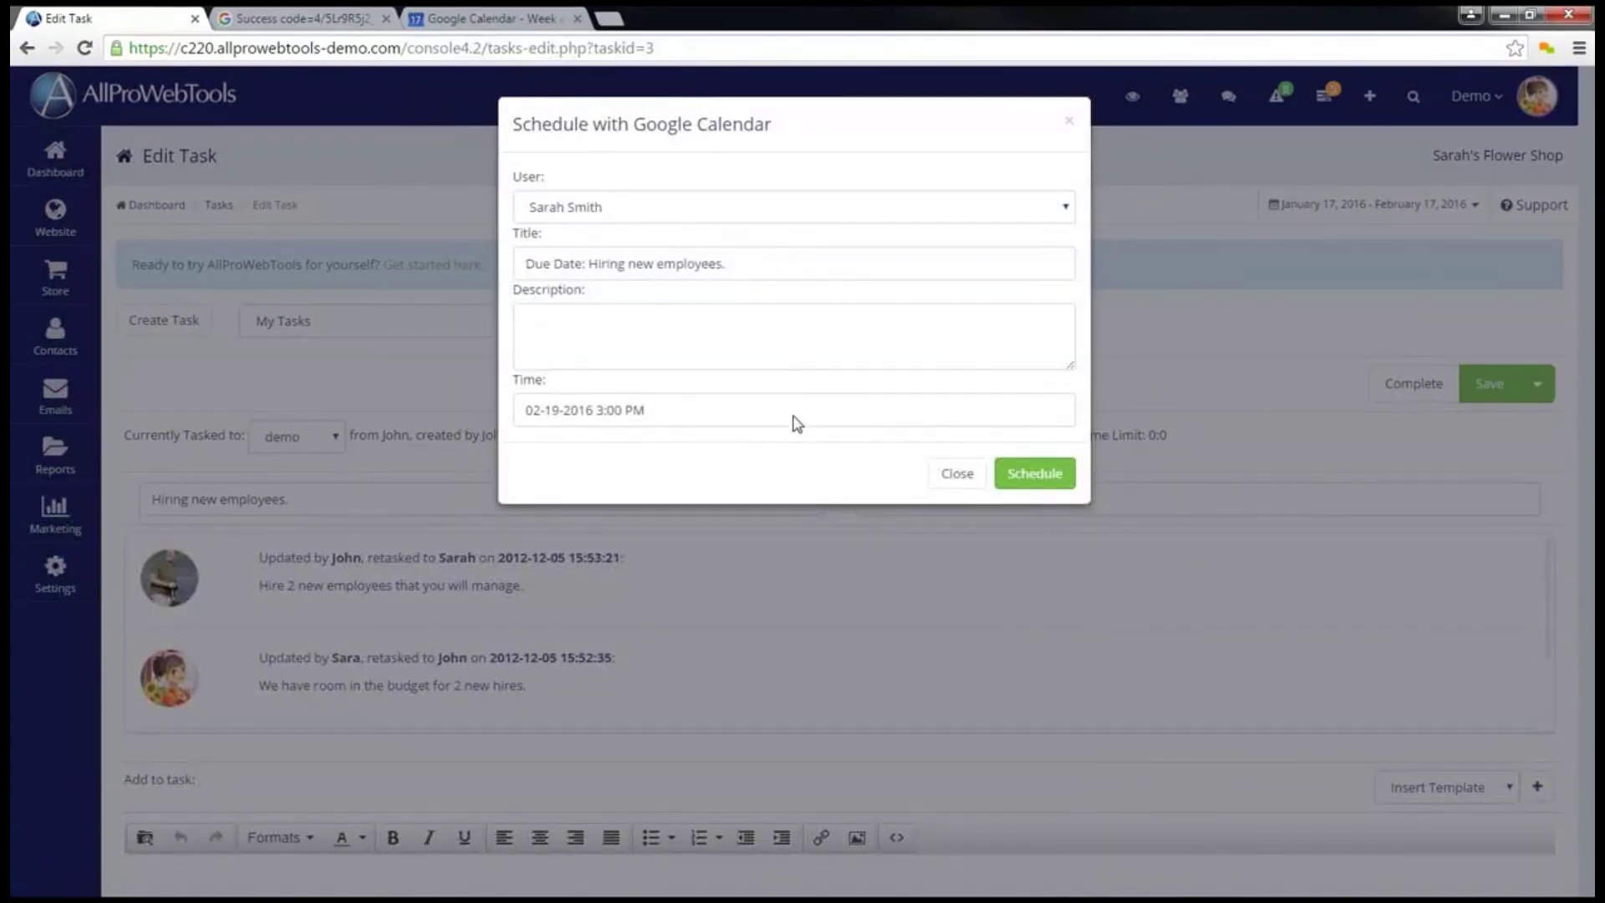
click(764, 214)
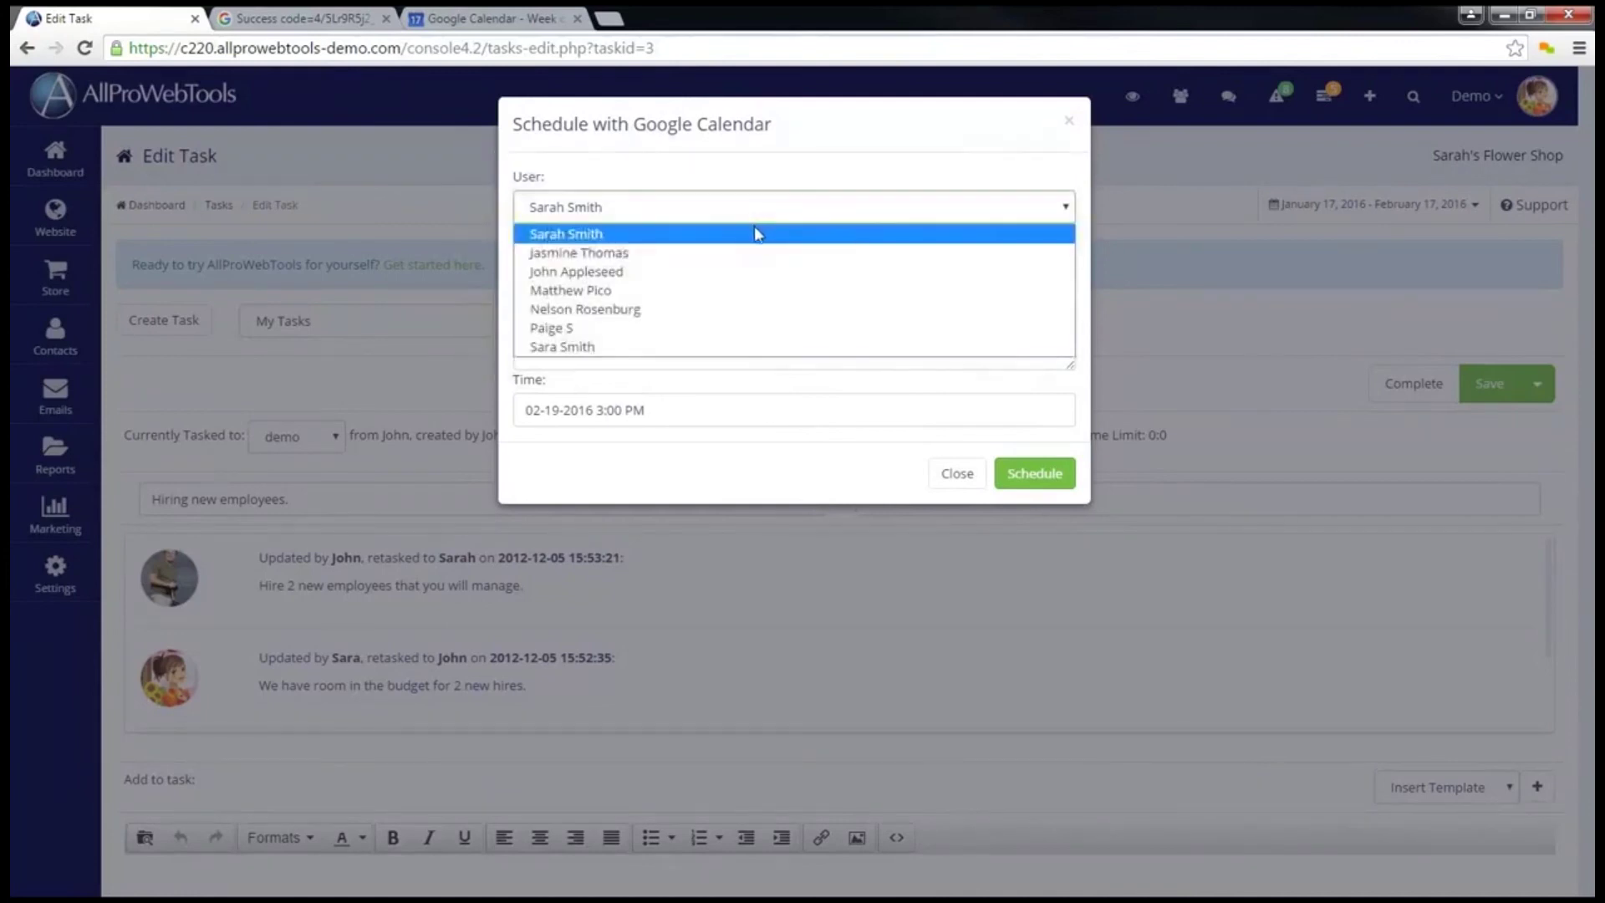
click(756, 242)
click(804, 327)
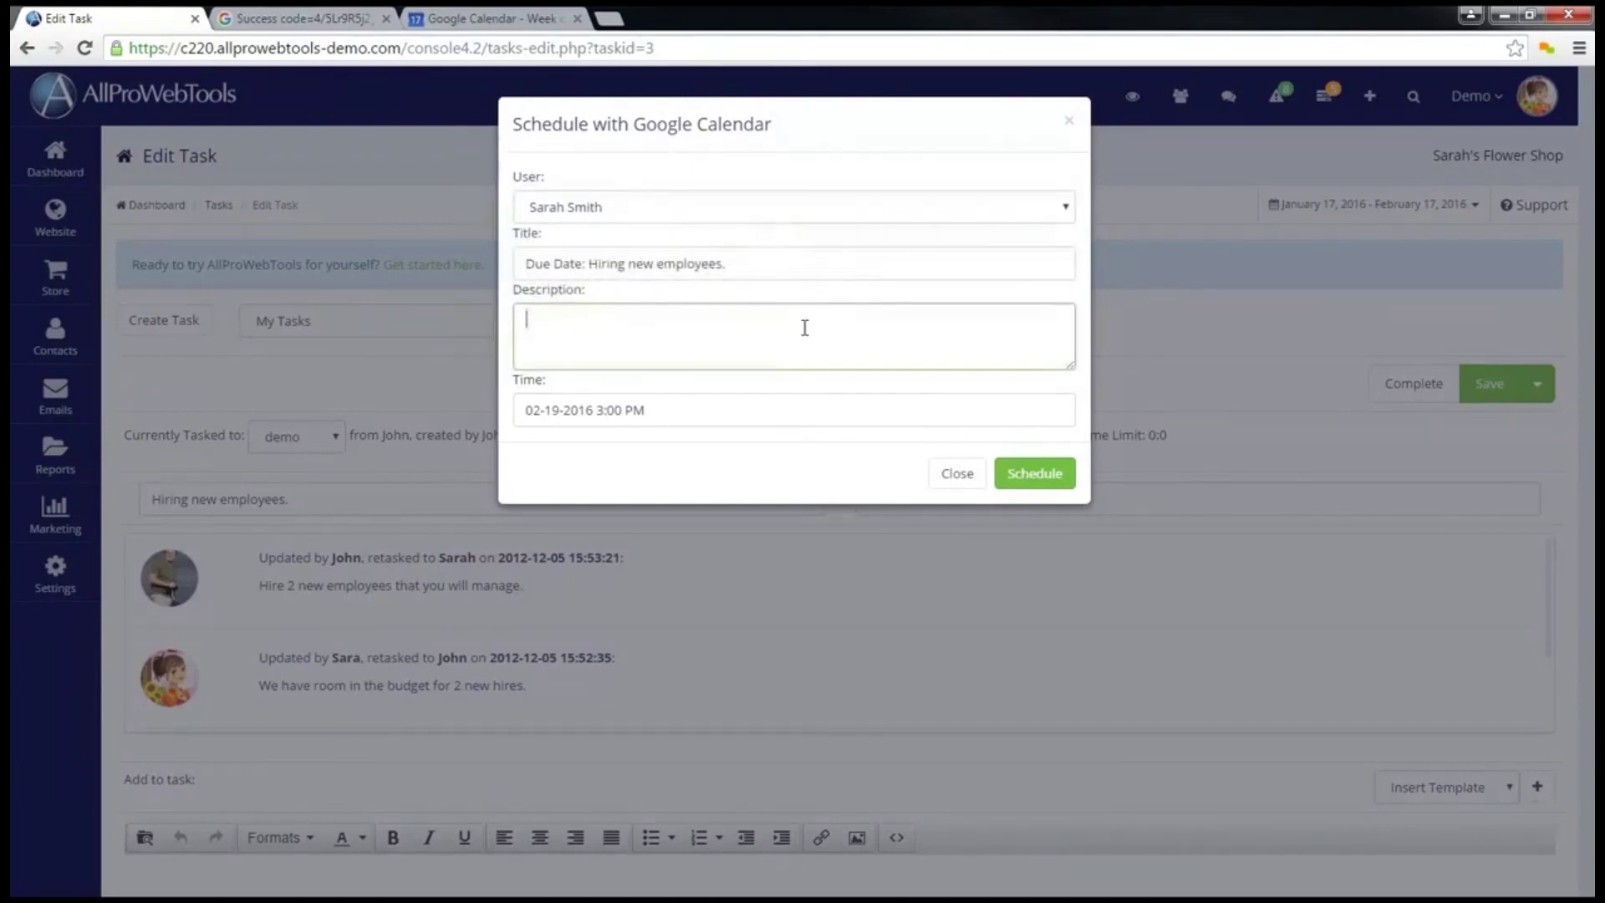
click(1034, 477)
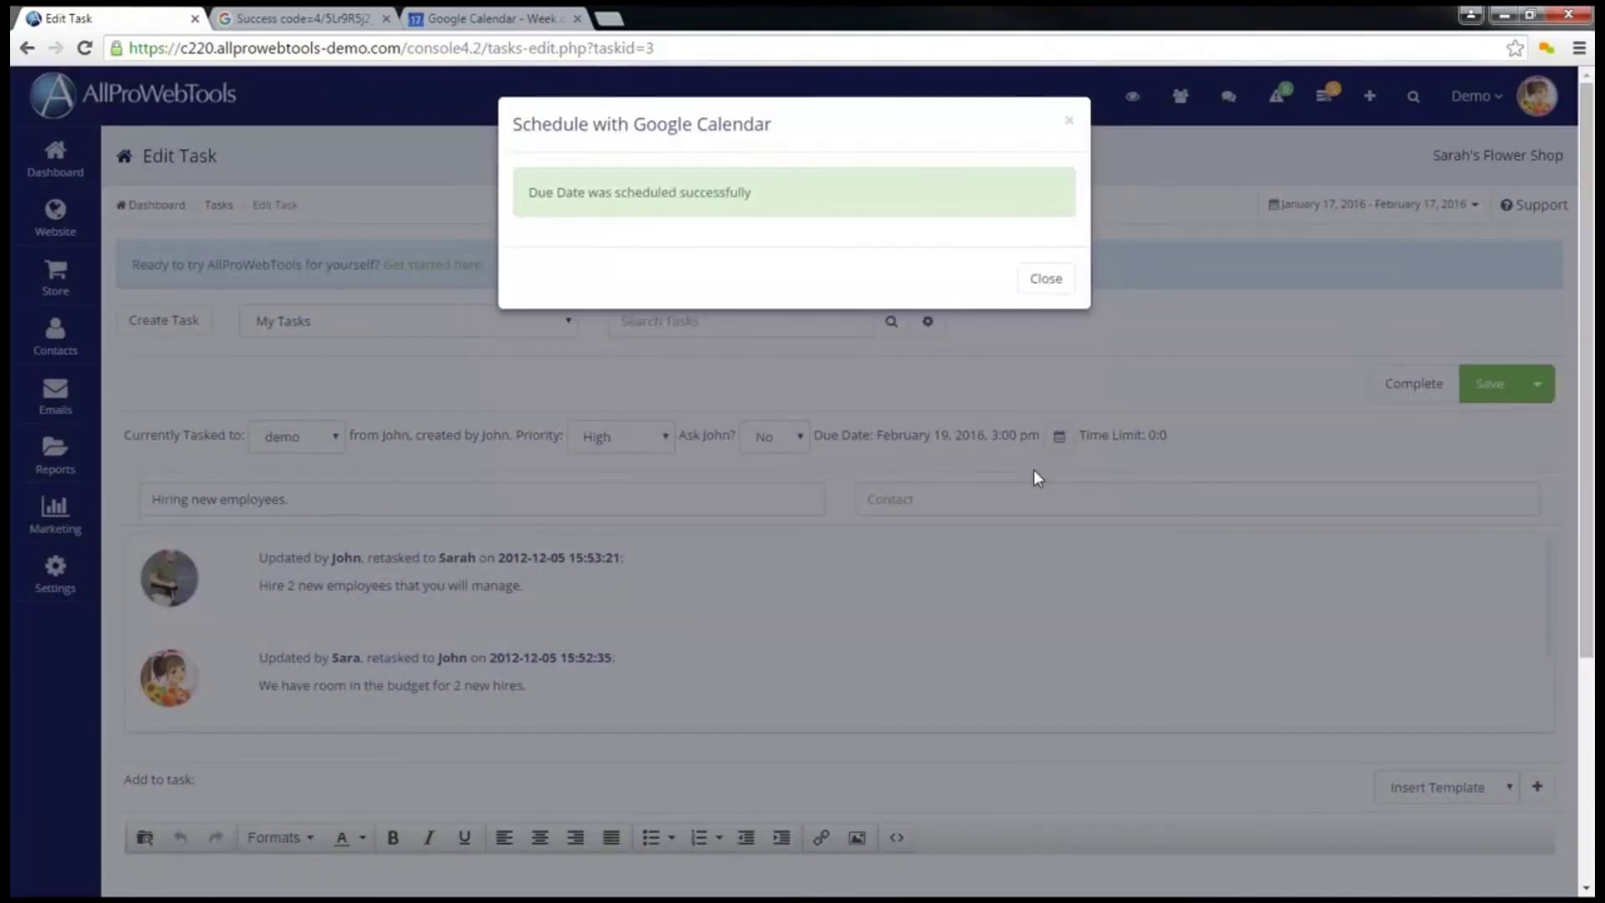
Close the due date confirmation and switch to Google Calendar to check the task's entry in the week view.
click(1045, 282)
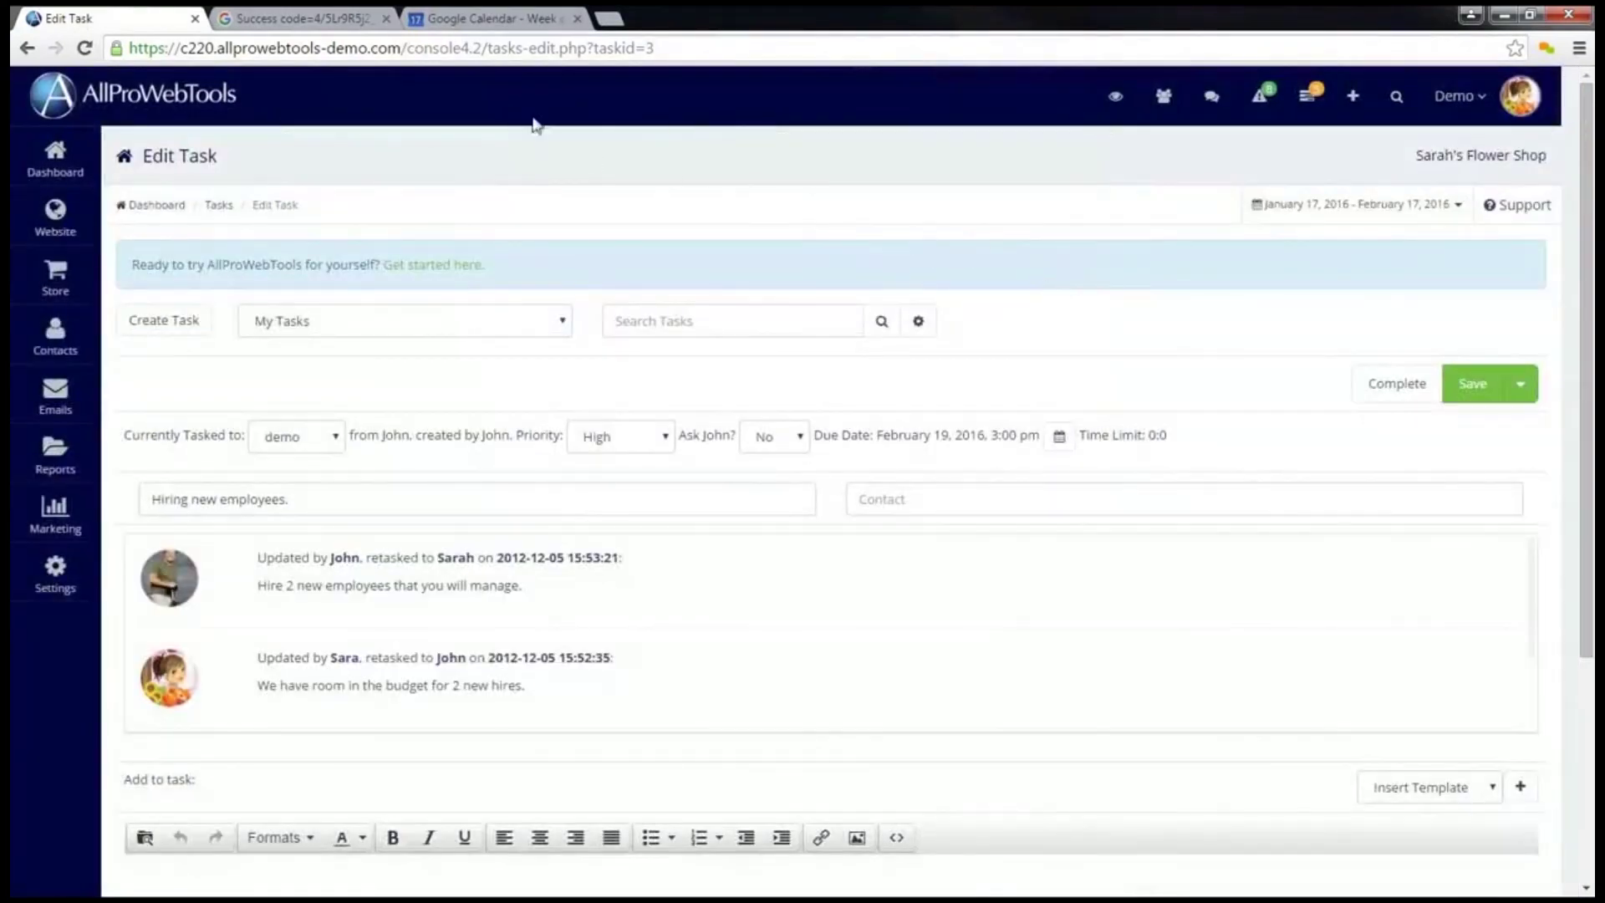
click(494, 18)
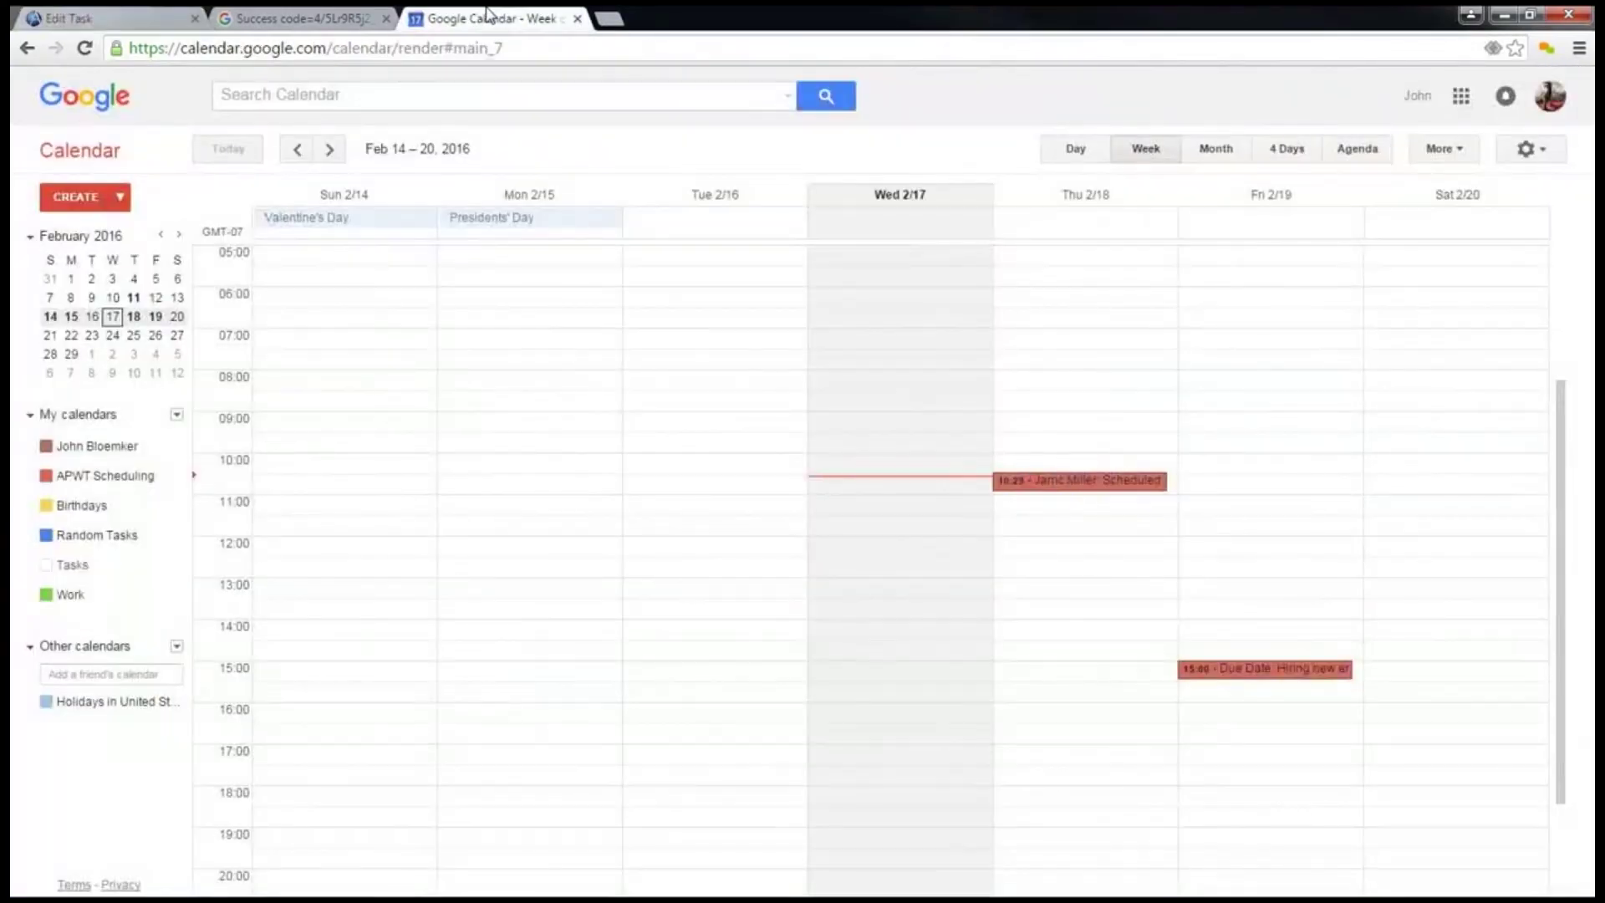